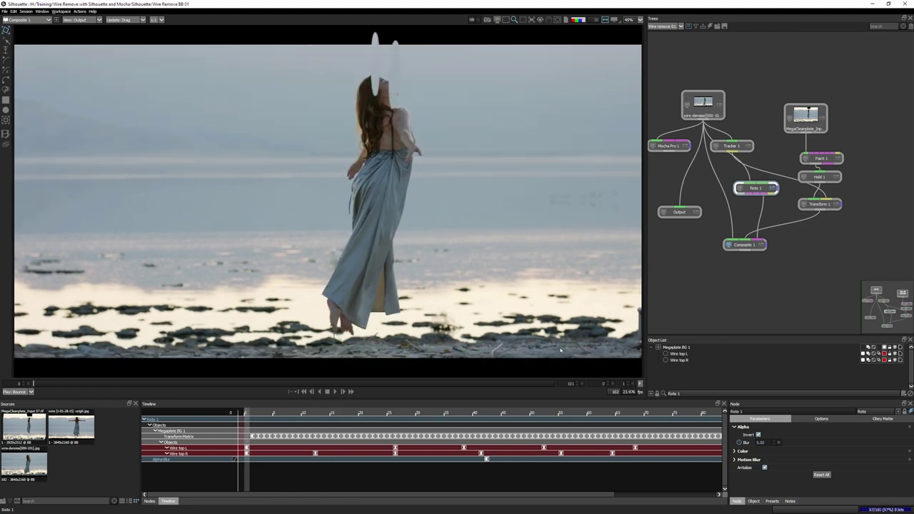
# Step: Display the Roto 1 shape outlines over the footage and examine the two wire shapes throughout the shot
pyautogui.click(740, 187)
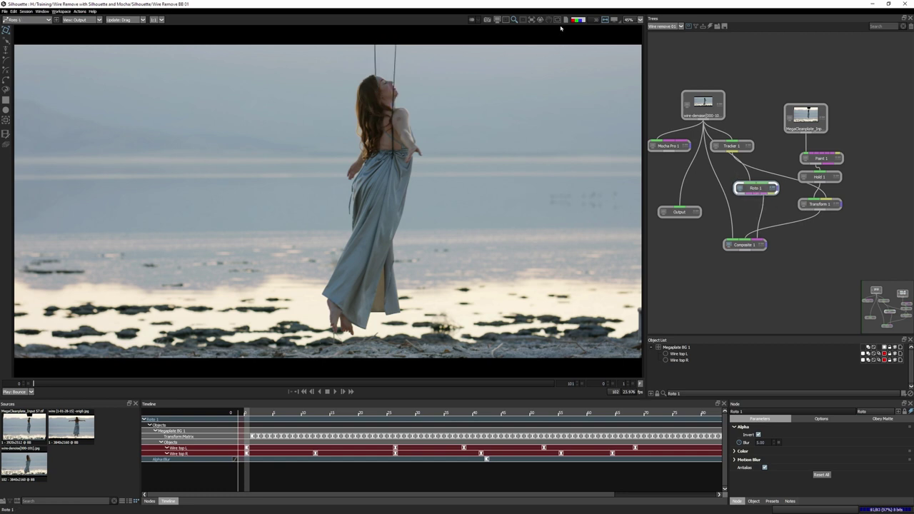
pyautogui.click(557, 20)
pyautogui.moveTo(72, 386); pyautogui.dragTo(30, 386)
pyautogui.moveTo(52, 384); pyautogui.dragTo(312, 391)
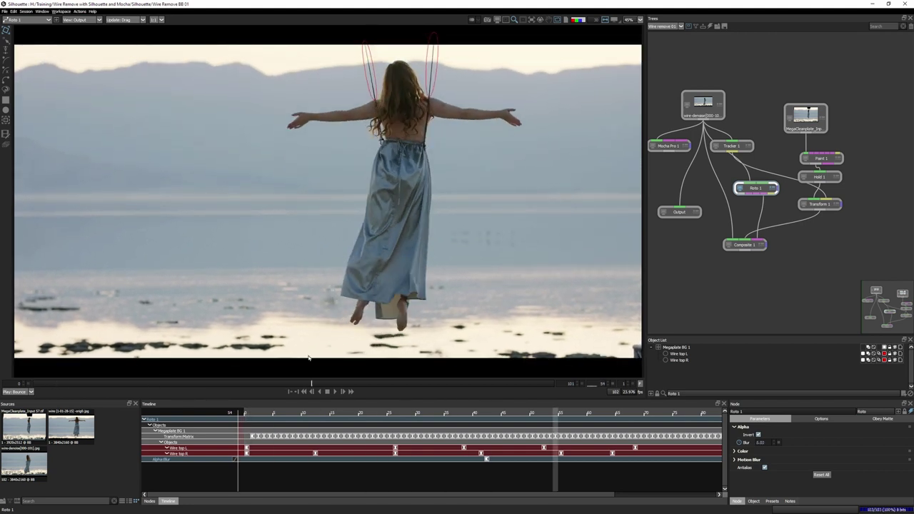
pyautogui.click(335, 392)
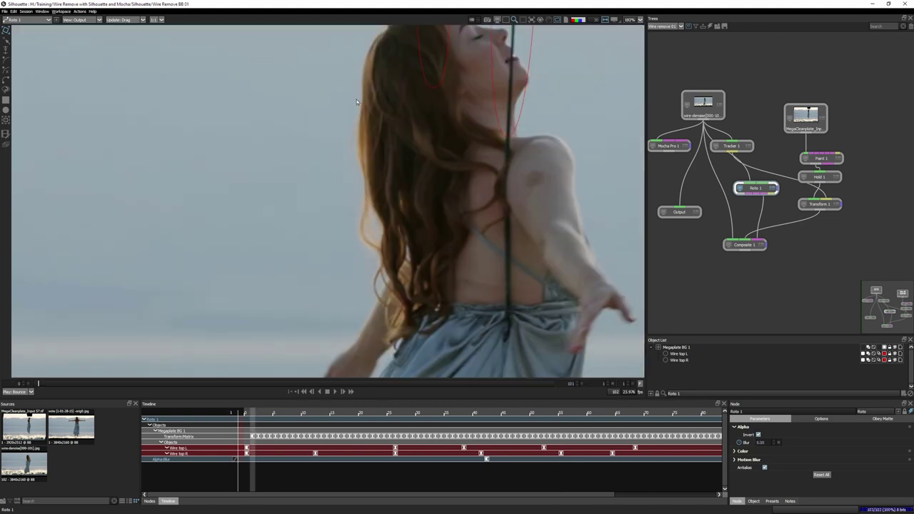
pyautogui.moveTo(455, 210); pyautogui.dragTo(385, 376)
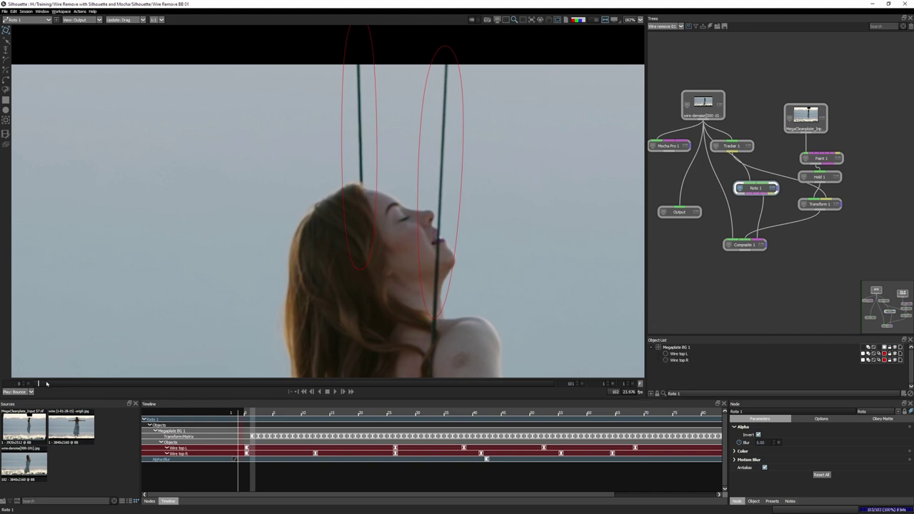
pyautogui.moveTo(46, 383); pyautogui.dragTo(213, 390)
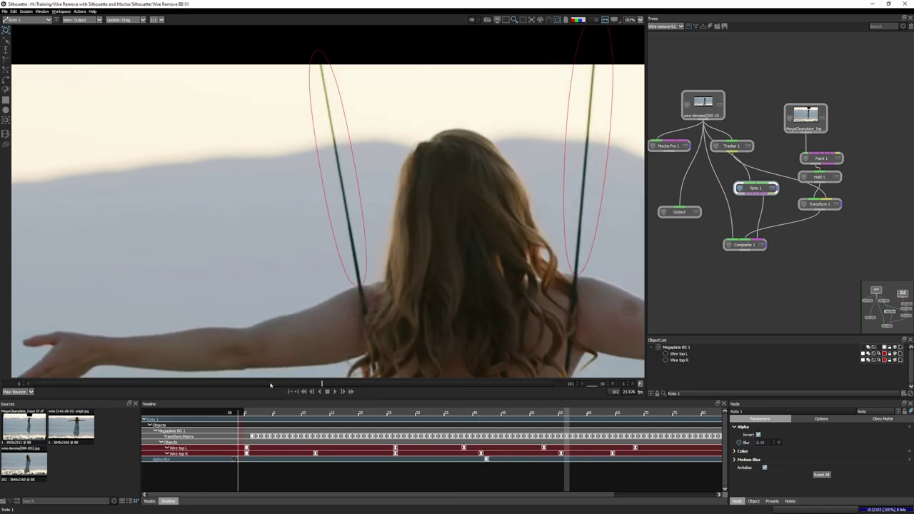
pyautogui.moveTo(323, 385); pyautogui.dragTo(553, 386)
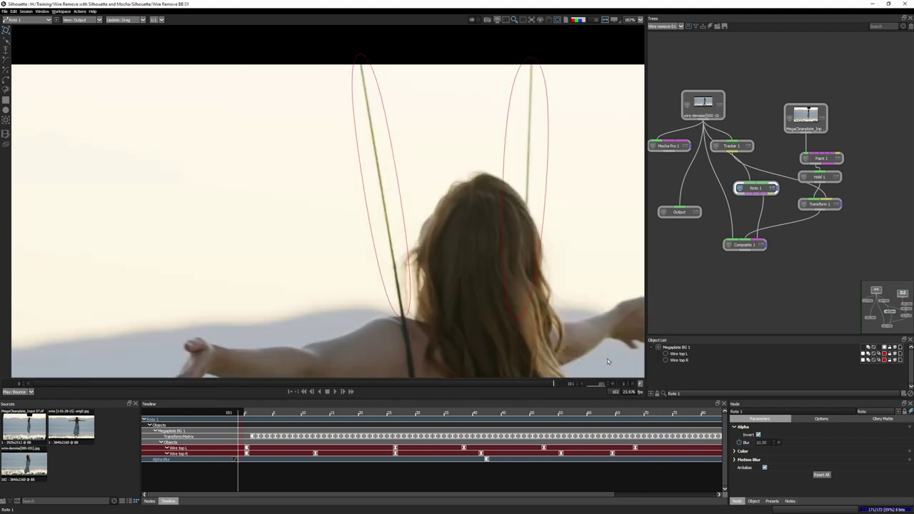
pyautogui.press('f')
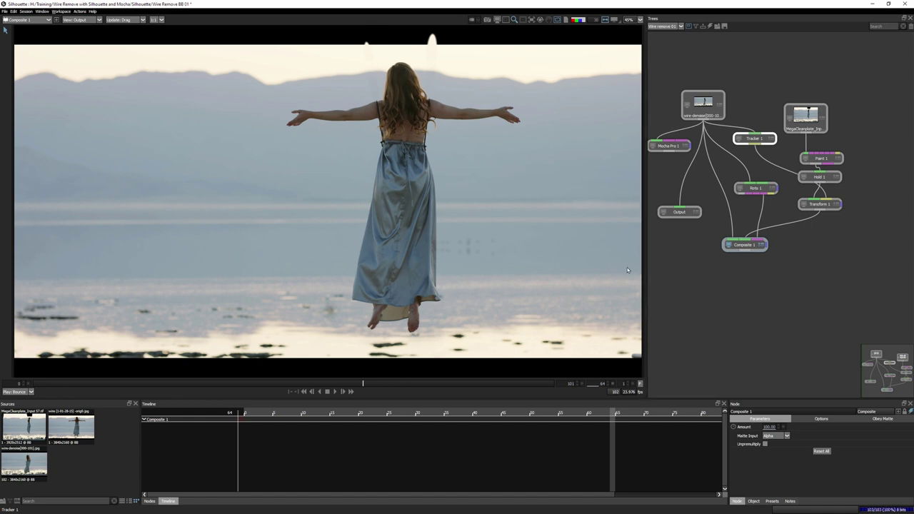
# Step: Add a layer named "Head hold in" to the Roto 1 node and place it below the Megaplate BG 1 layer
pyautogui.click(753, 189)
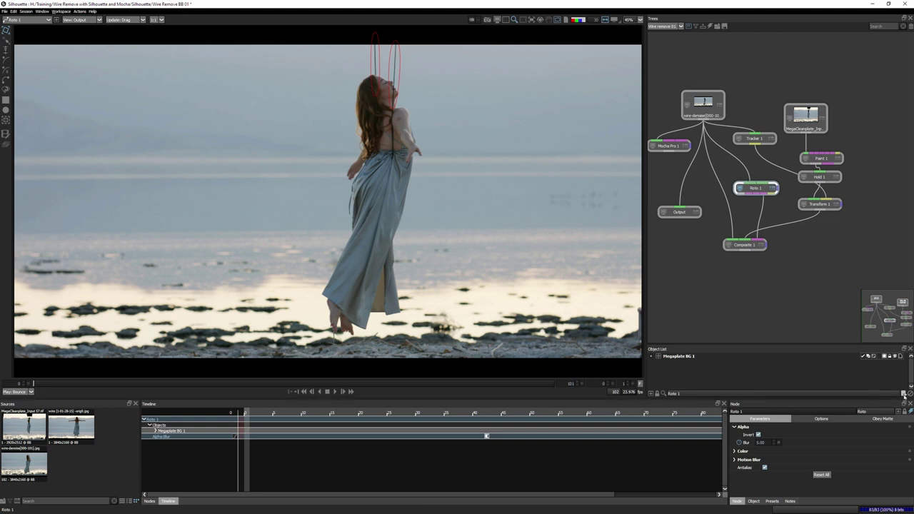
pyautogui.hotkey('ctrl', 'l')
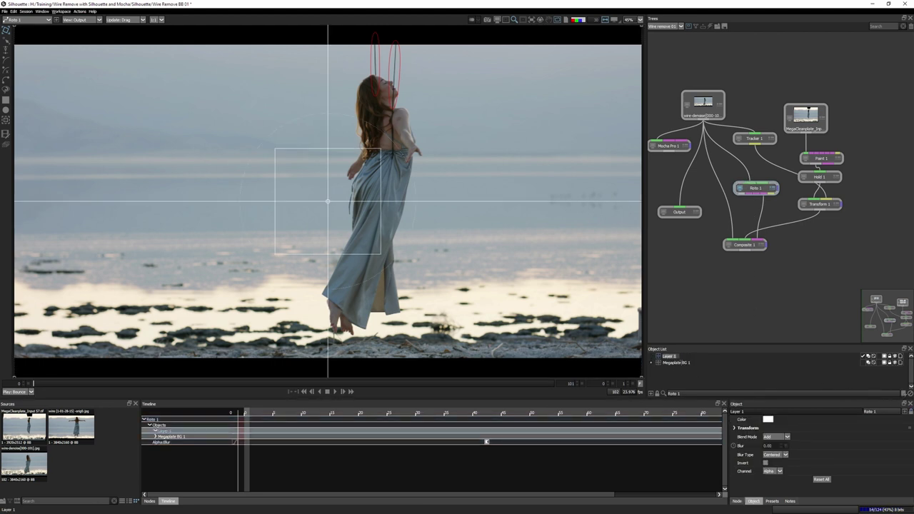
pyautogui.write('Head hold in')
pyautogui.press('Return')
pyautogui.moveTo(680, 379); pyautogui.dragTo(673, 371)
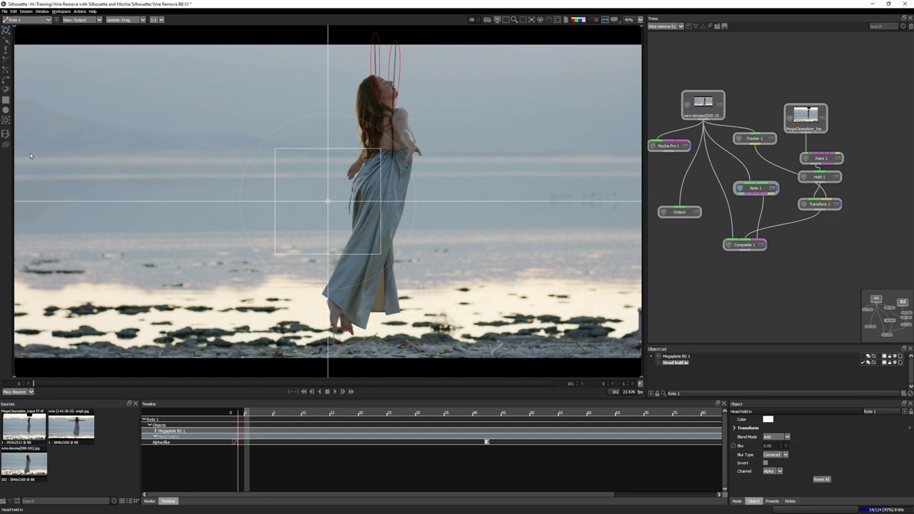
# Step: Compare the woman's head up close on frames 0 and 1, ending on frame 1
pyautogui.moveTo(35, 385); pyautogui.dragTo(40, 385)
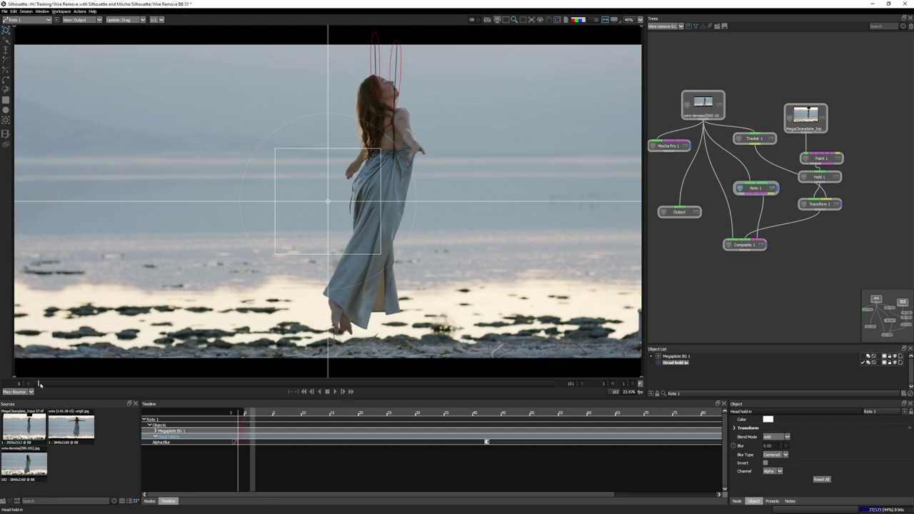
pyautogui.scroll(5, 305, 96)
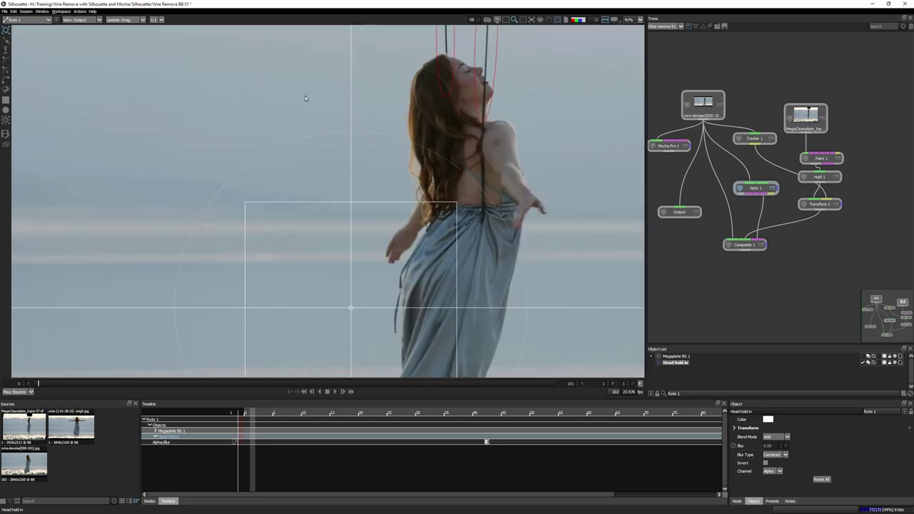
pyautogui.moveTo(416, 204); pyautogui.dragTo(133, 257)
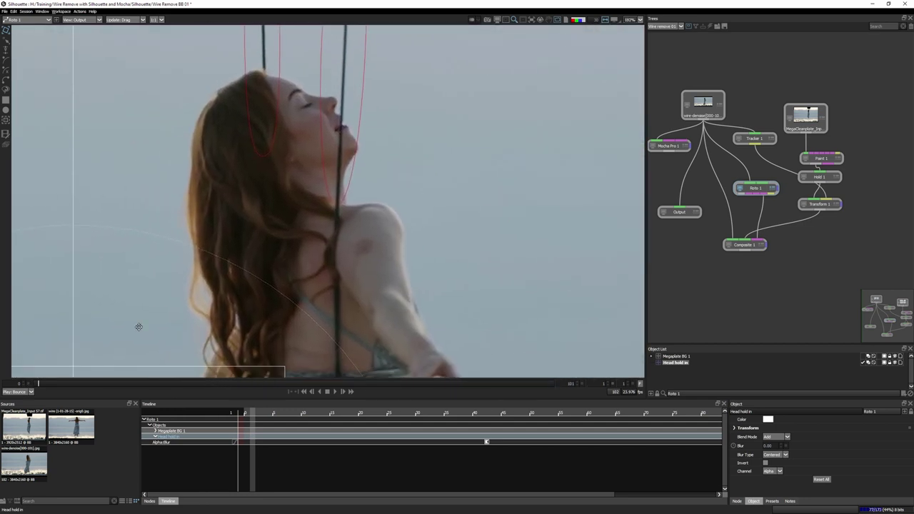
pyautogui.press('Left')
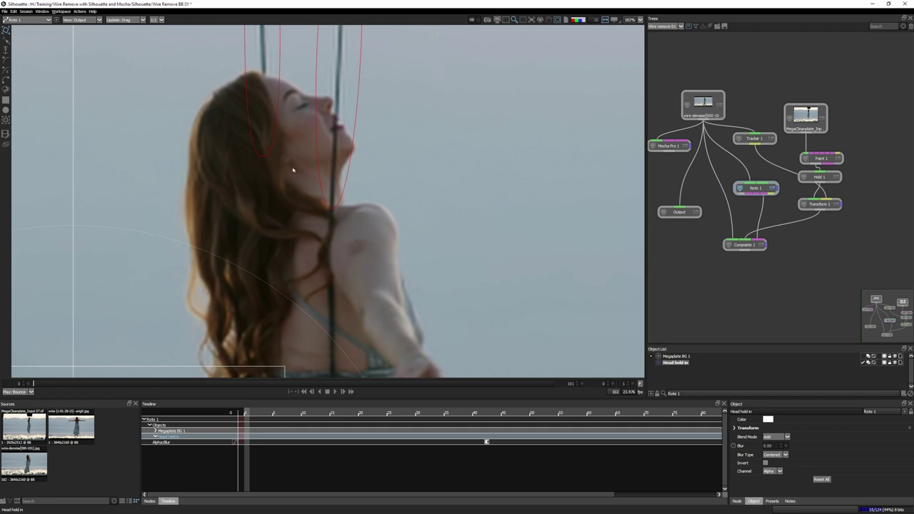
pyautogui.press('Right')
pyautogui.press('Left')
pyautogui.press('Right')
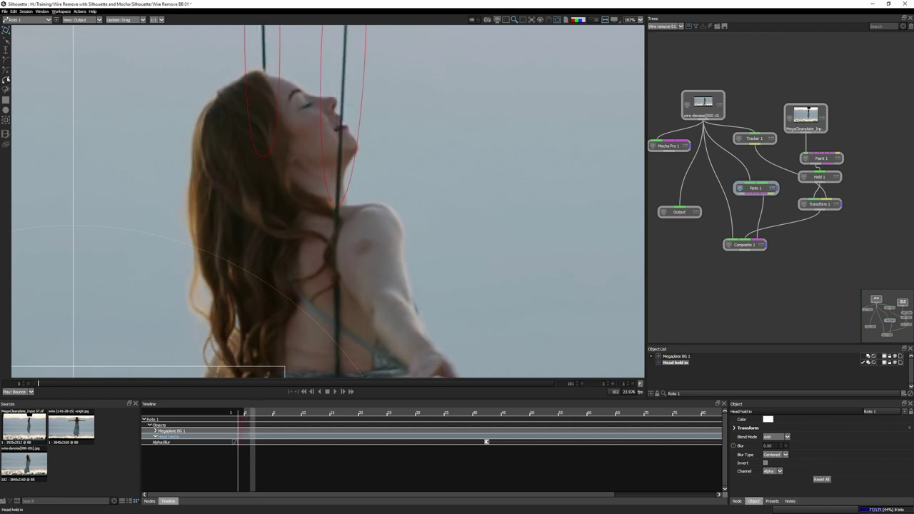
pyautogui.click(6, 71)
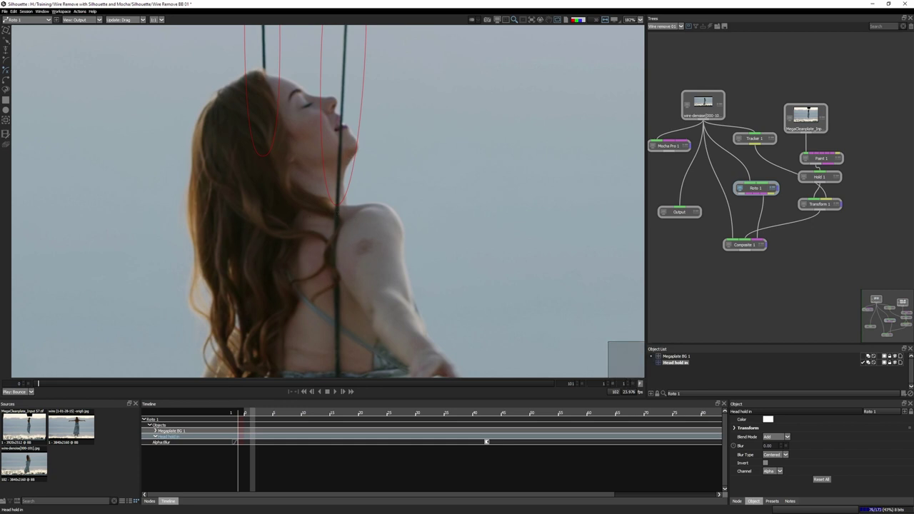
pyautogui.click(6, 110)
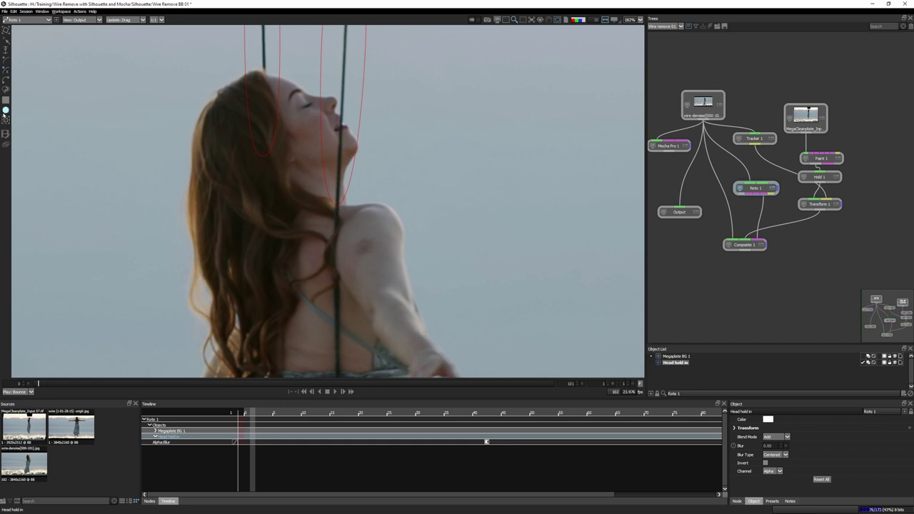
pyautogui.moveTo(248, 100); pyautogui.dragTo(360, 195)
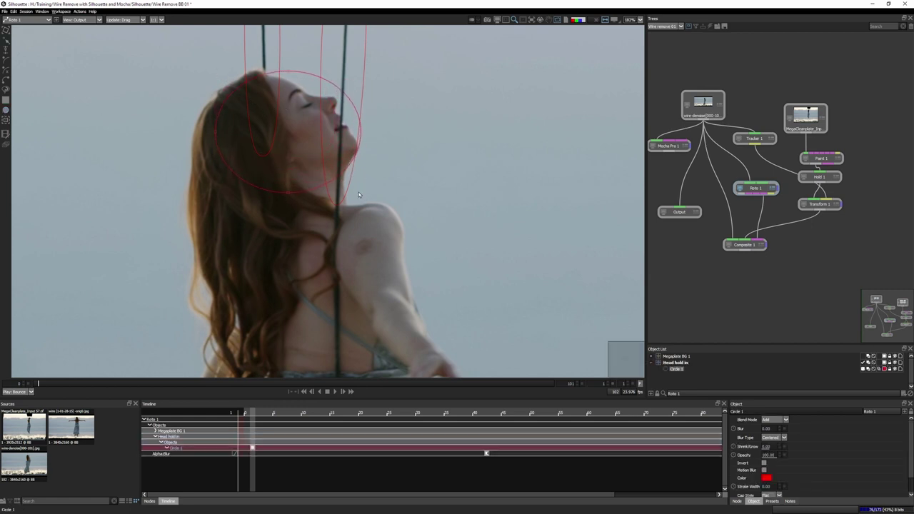
pyautogui.moveTo(288, 72); pyautogui.dragTo(288, 79)
pyautogui.moveTo(216, 135); pyautogui.dragTo(203, 119)
pyautogui.moveTo(203, 88); pyautogui.dragTo(213, 61)
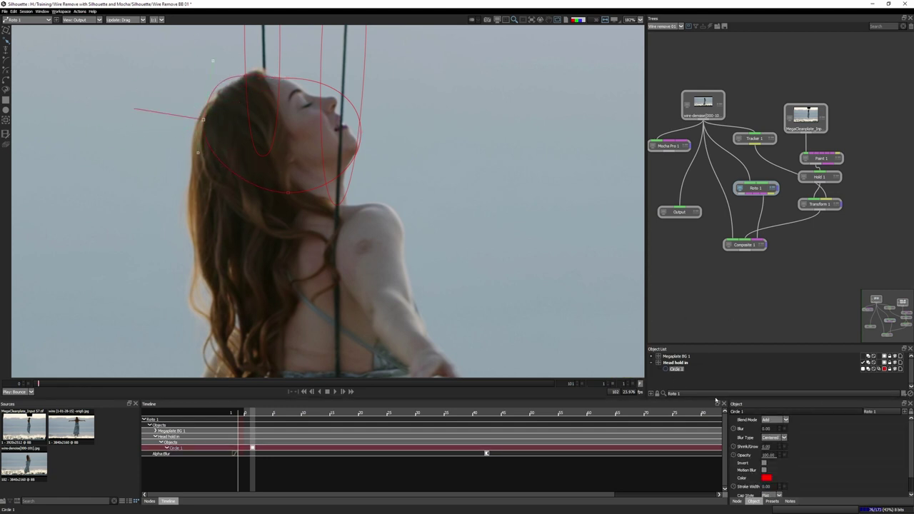
pyautogui.press('Delete')
# Step: Set the Primitive type to X-Spline in the Shape preferences
pyautogui.click(5, 12)
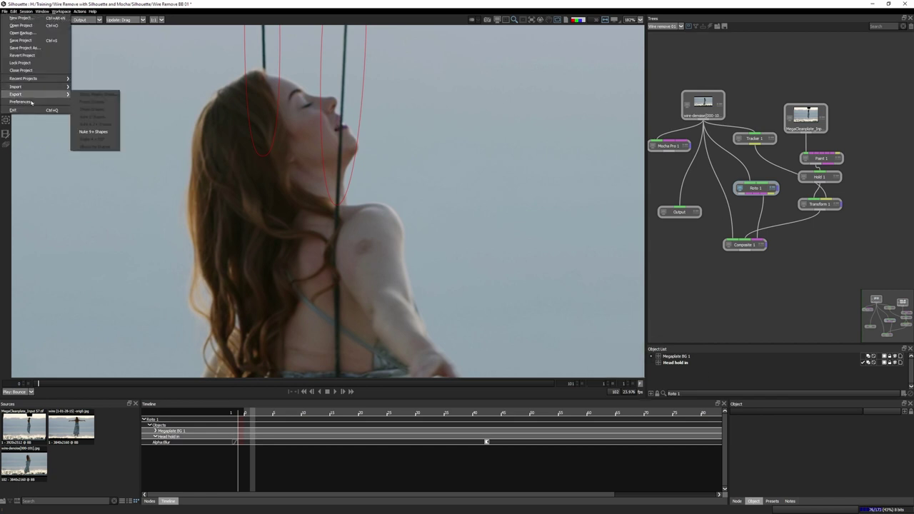
pyautogui.click(21, 101)
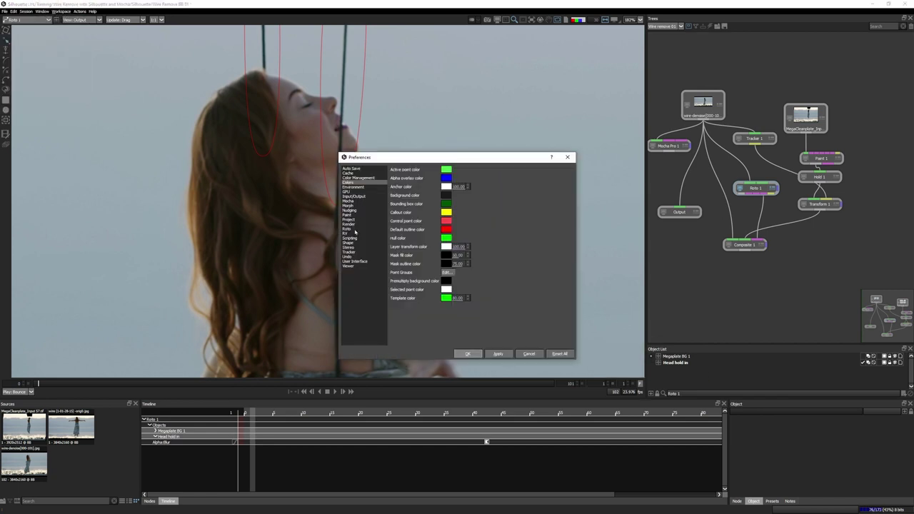
pyautogui.click(348, 243)
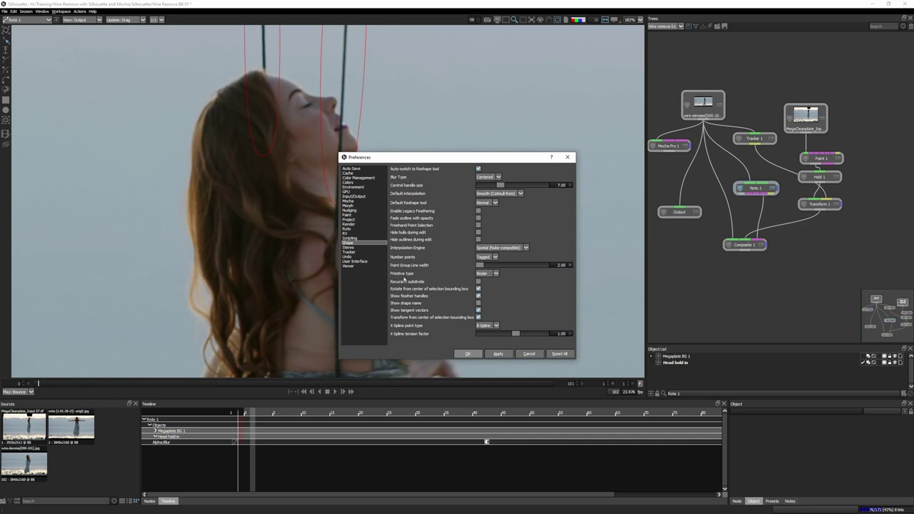
pyautogui.click(496, 275)
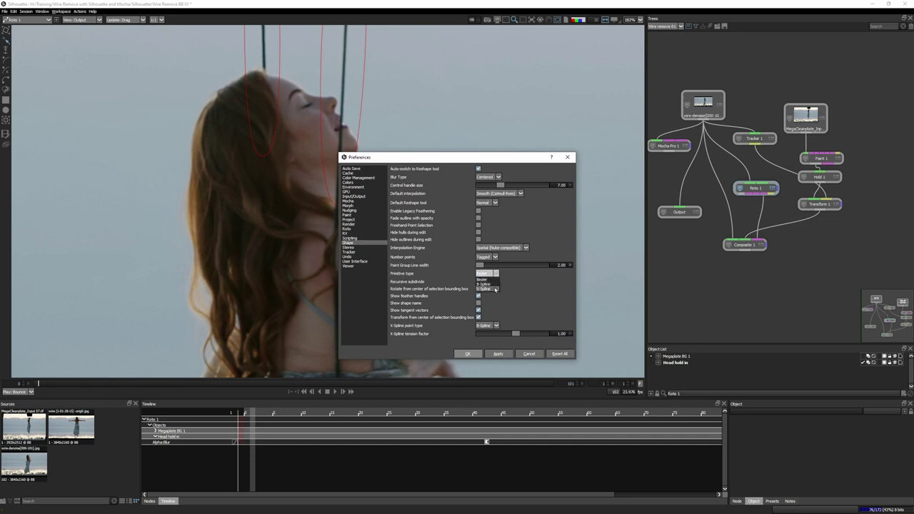
pyautogui.click(495, 289)
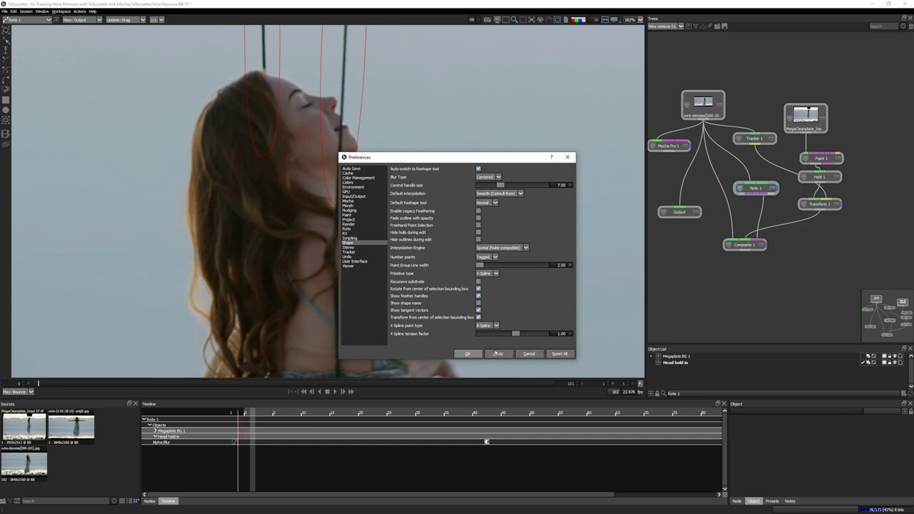
pyautogui.click(468, 354)
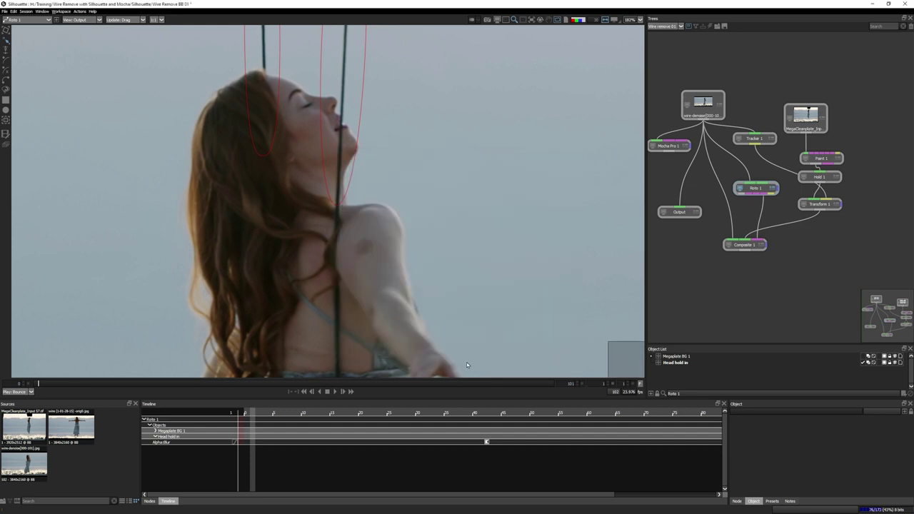
# Step: Draw an X-Spline circle over the woman's head on frame 1 and move its four control points outward to fit the hair and face
pyautogui.click(6, 109)
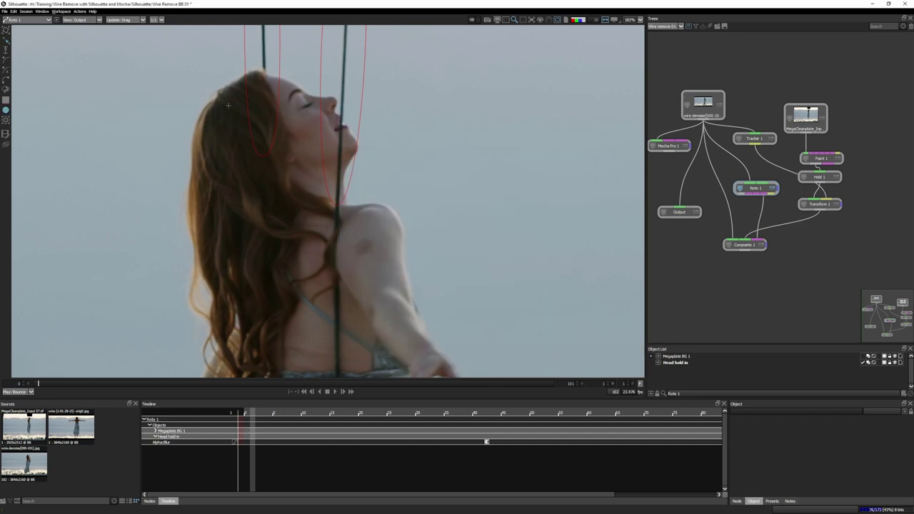
pyautogui.moveTo(211, 85); pyautogui.dragTo(357, 197)
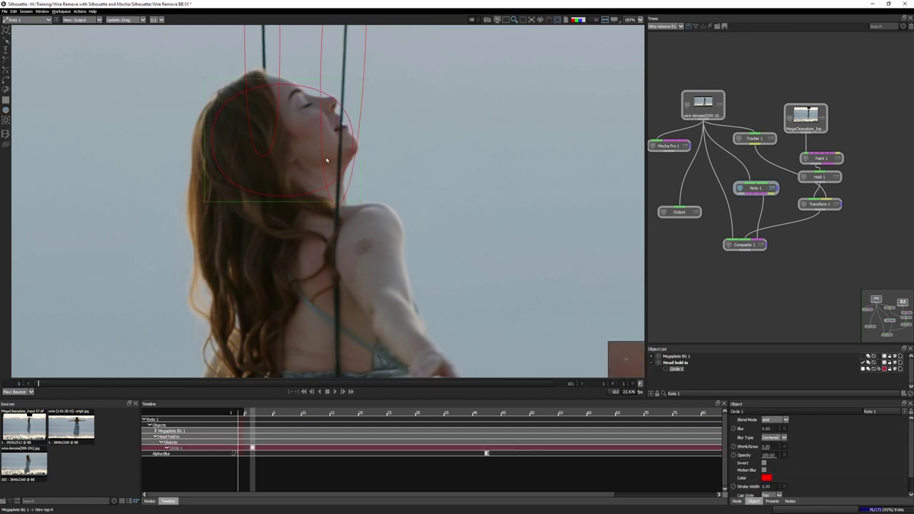
pyautogui.click(362, 87)
pyautogui.click(350, 118)
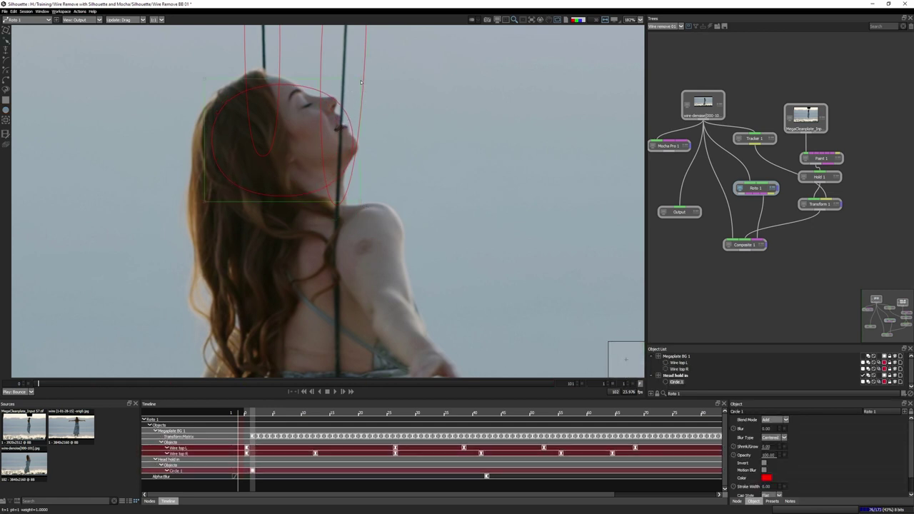
pyautogui.moveTo(361, 81); pyautogui.dragTo(361, 100)
pyautogui.moveTo(363, 204); pyautogui.dragTo(354, 210)
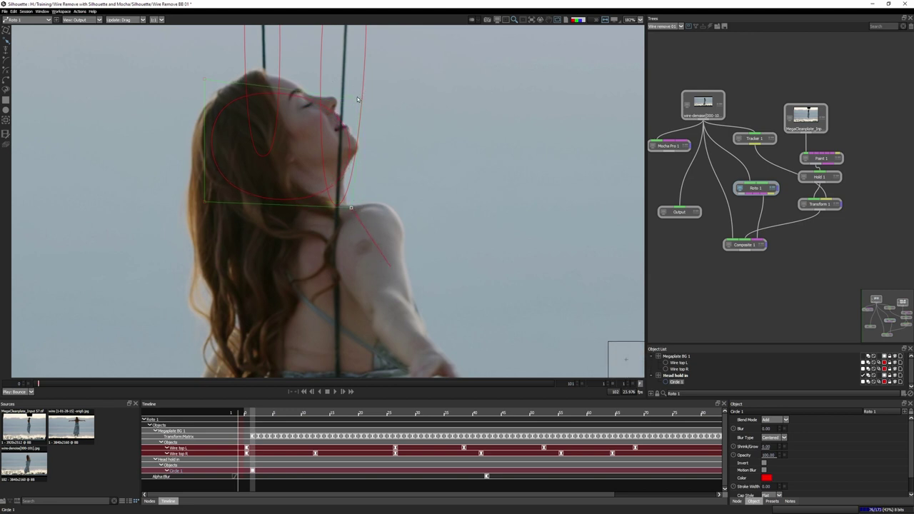
pyautogui.moveTo(208, 83); pyautogui.dragTo(207, 49)
pyautogui.moveTo(205, 202); pyautogui.dragTo(164, 225)
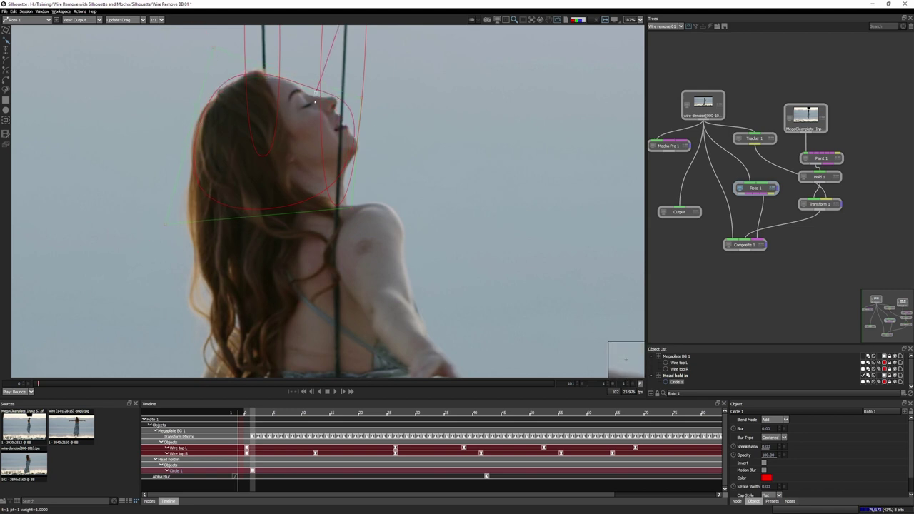
# Step: Refine the X-Spline circle on frame 1 by repositioning its four control points to follow the woman's crown, face and hair
pyautogui.moveTo(315, 102); pyautogui.dragTo(308, 104)
pyautogui.moveTo(213, 48); pyautogui.dragTo(235, 40)
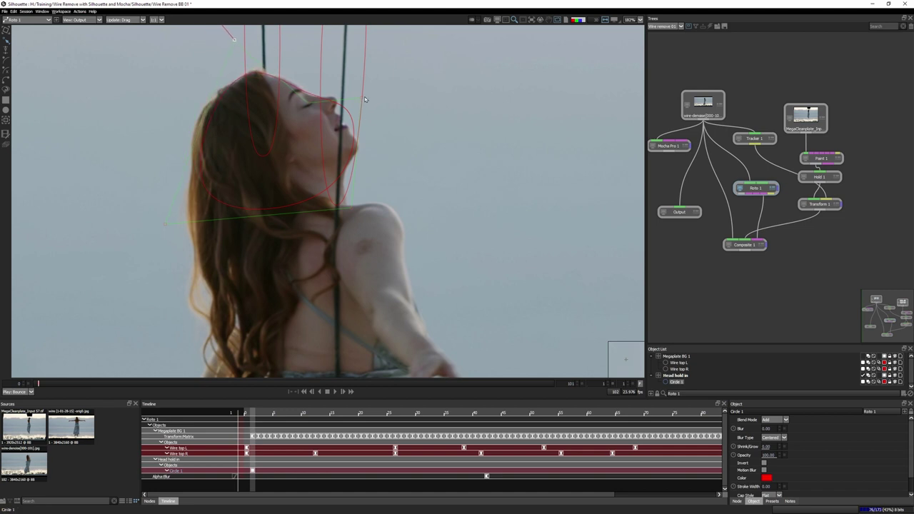
pyautogui.moveTo(364, 99); pyautogui.dragTo(366, 124)
pyautogui.moveTo(371, 206); pyautogui.dragTo(341, 209)
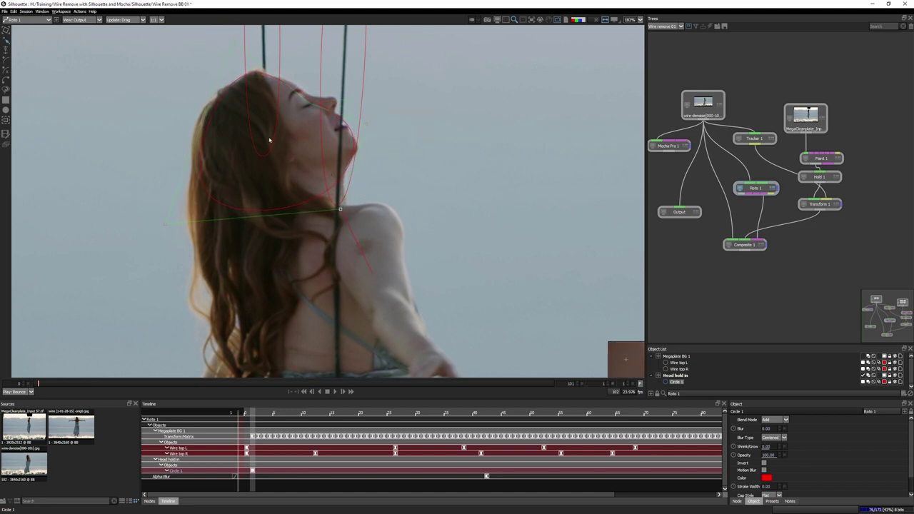
pyautogui.moveTo(171, 230); pyautogui.dragTo(150, 214)
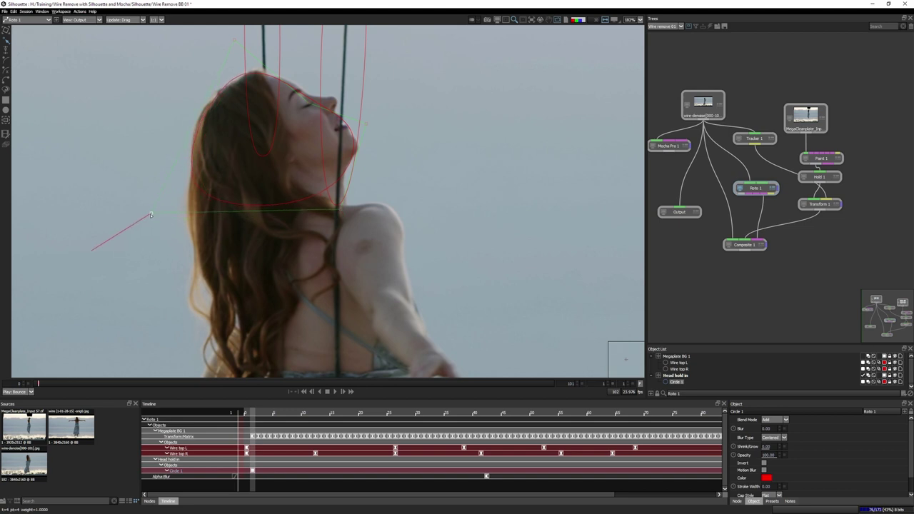
pyautogui.moveTo(234, 40); pyautogui.dragTo(239, 40)
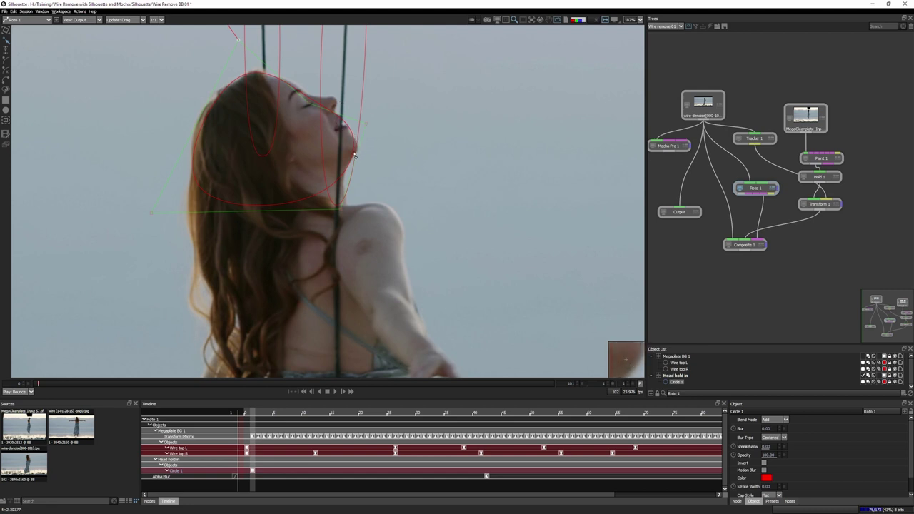
# Step: Add a control point to the head shape at the chin and adjust the neighbouring points to follow the jaw and neck
pyautogui.click(357, 151)
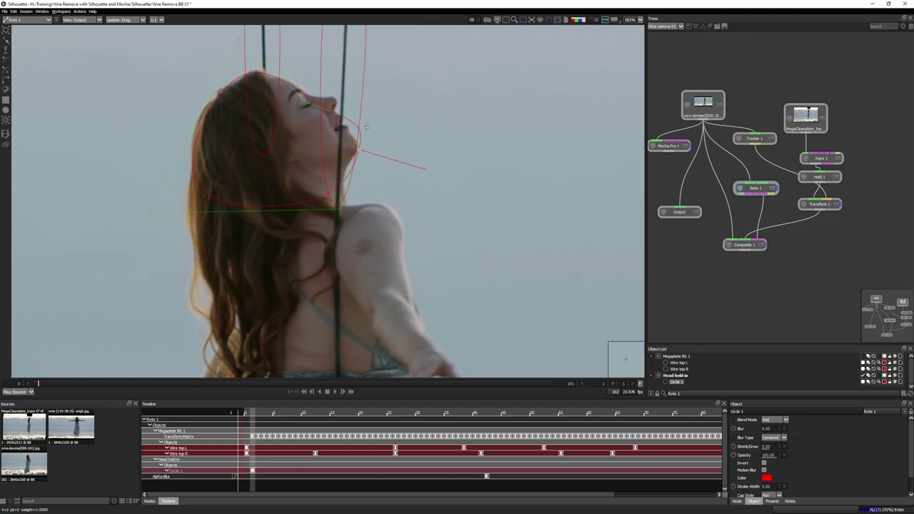
pyautogui.moveTo(361, 129)
pyautogui.mouseDown()
pyautogui.moveTo(343, 124)
pyautogui.moveTo(348, 116)
pyautogui.mouseUp()
pyautogui.moveTo(358, 150); pyautogui.dragTo(357, 148)
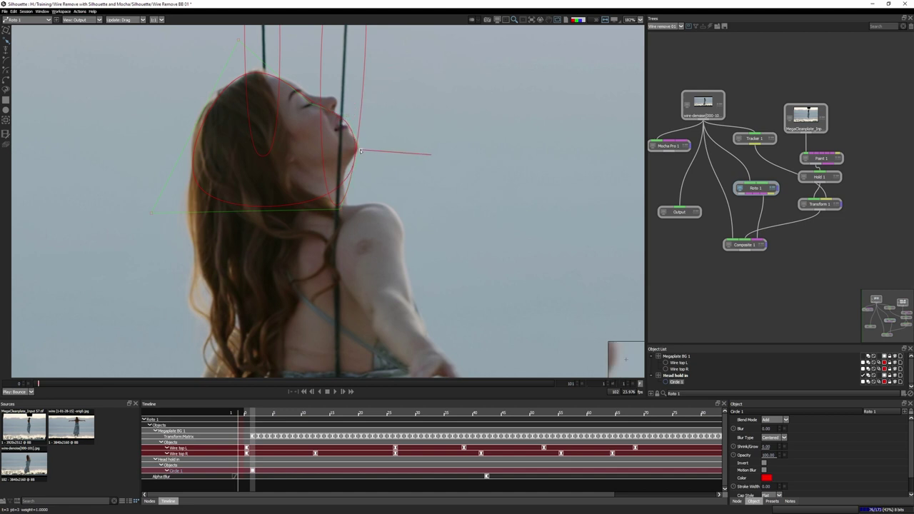
pyautogui.moveTo(341, 207); pyautogui.dragTo(331, 201)
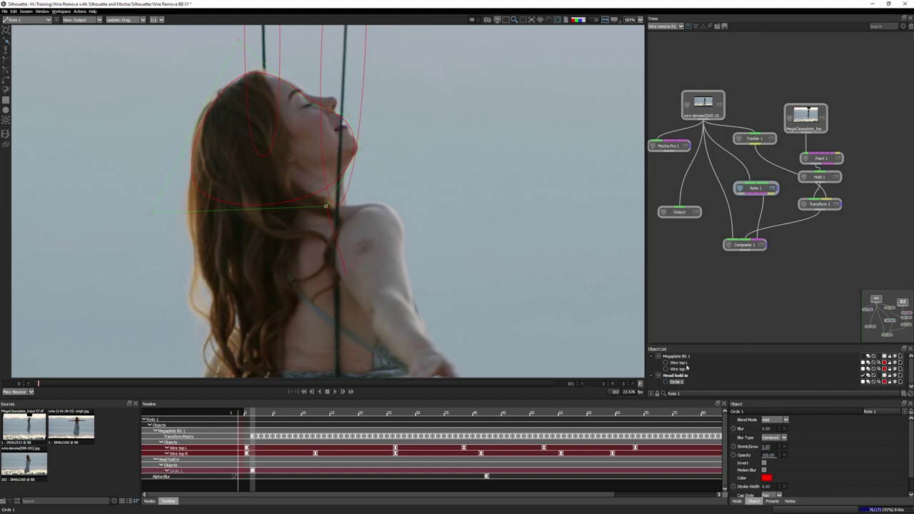
# Step: Set the outline color of the Wire top L and Wire top R shapes to green
pyautogui.click(682, 363)
pyautogui.keyDown('shift'); pyautogui.click(682, 370); pyautogui.keyUp('shift')
pyautogui.click(766, 478)
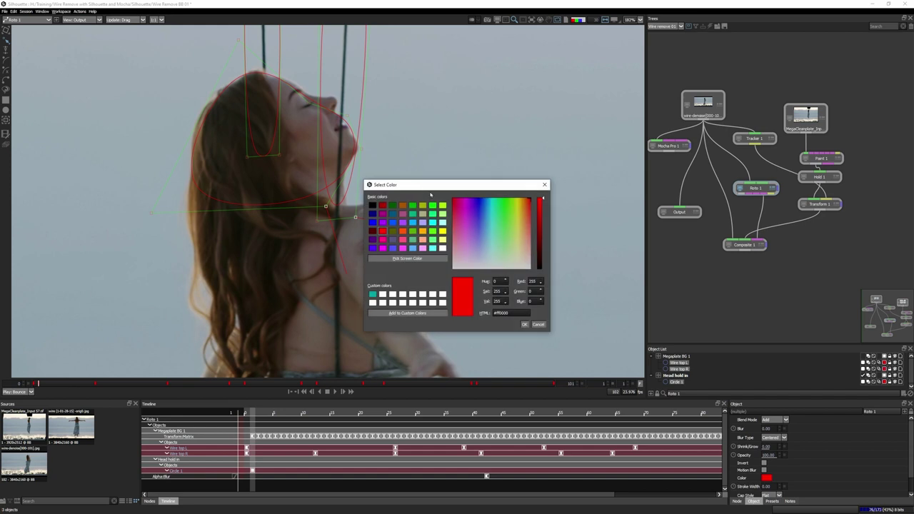
pyautogui.click(440, 218)
pyautogui.click(525, 325)
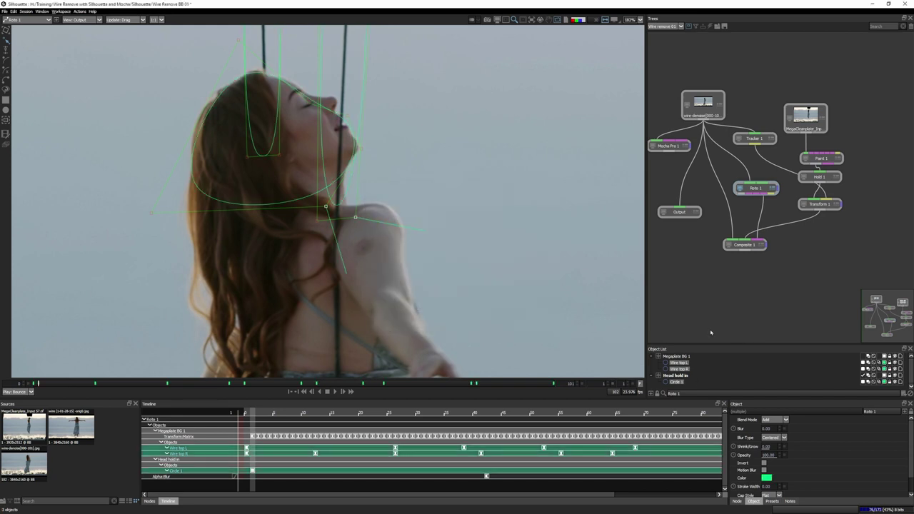
# Step: Set the outline color of the Circle 1 shape alone to red
pyautogui.click(709, 382)
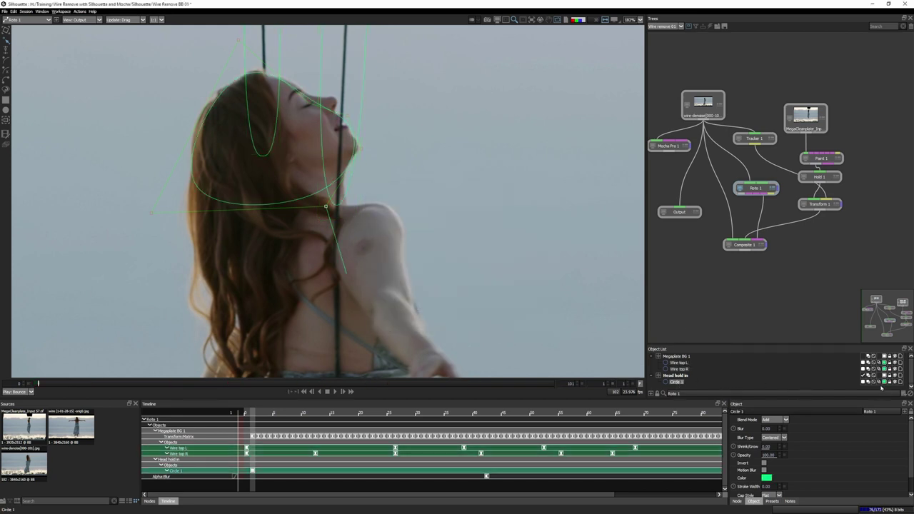
pyautogui.click(766, 477)
pyautogui.click(383, 206)
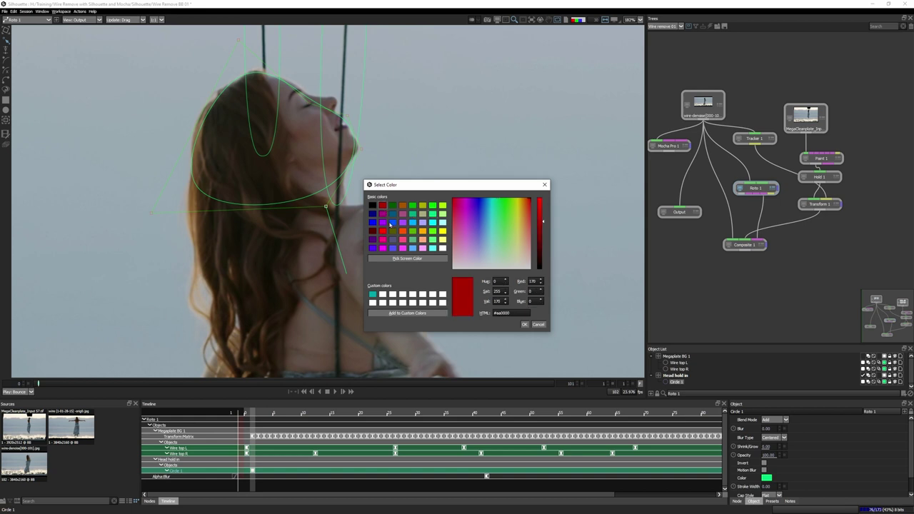
pyautogui.click(387, 233)
pyautogui.click(524, 324)
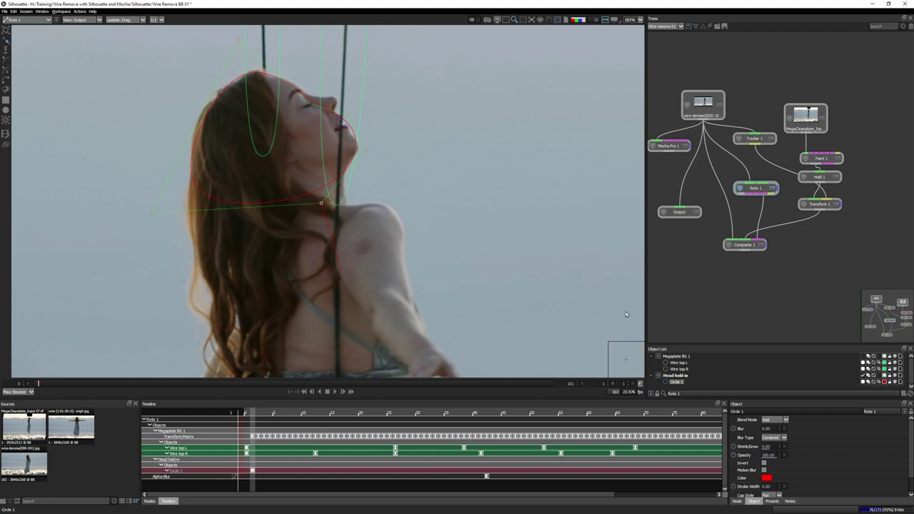
# Step: Bring up the tracking tools for Circle 1 and choose the Planar Tracker
pyautogui.click(6, 120)
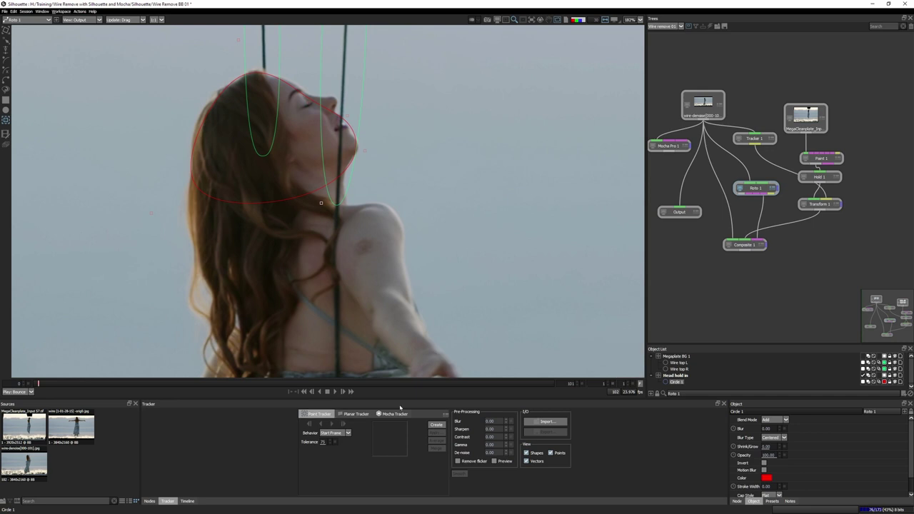
pyautogui.click(355, 414)
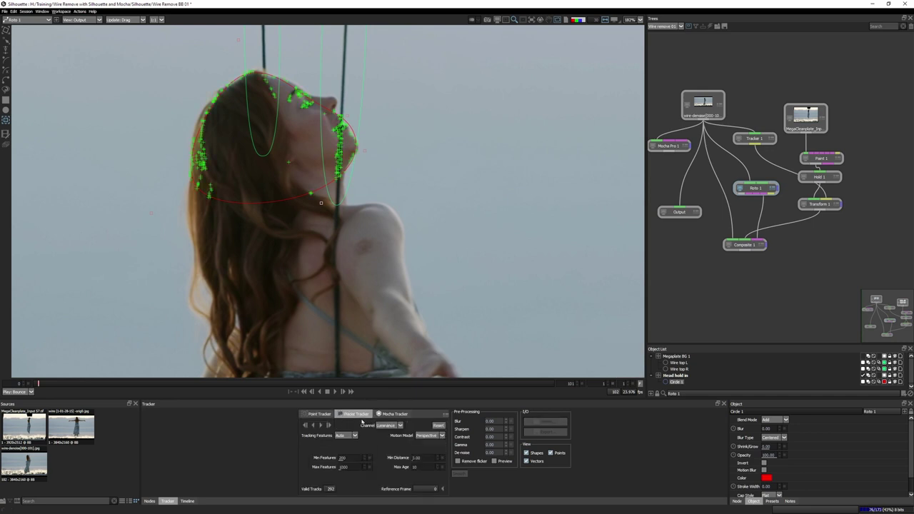
pyautogui.click(394, 415)
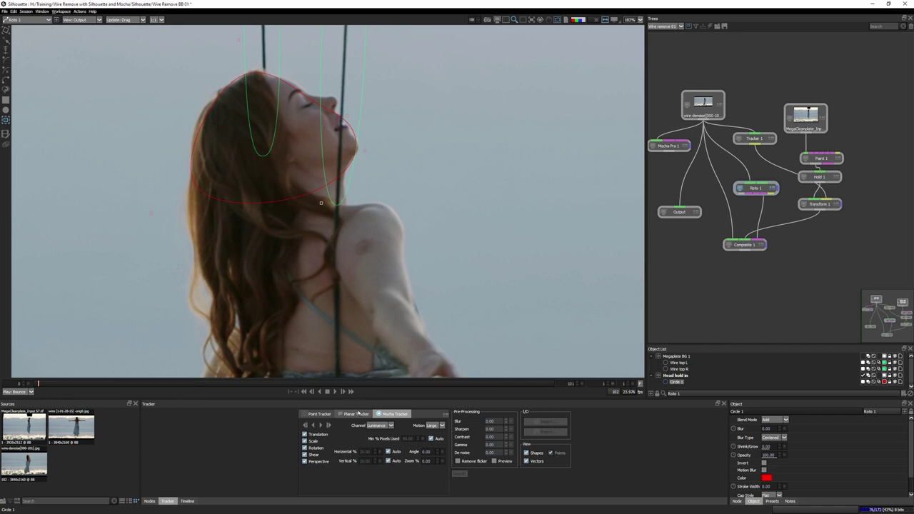
pyautogui.click(357, 413)
# Step: Set the Megaplate BG 1 layer's Blend Mode to Subtract while viewing the alpha, and return to the color view on frame 0
pyautogui.click(676, 356)
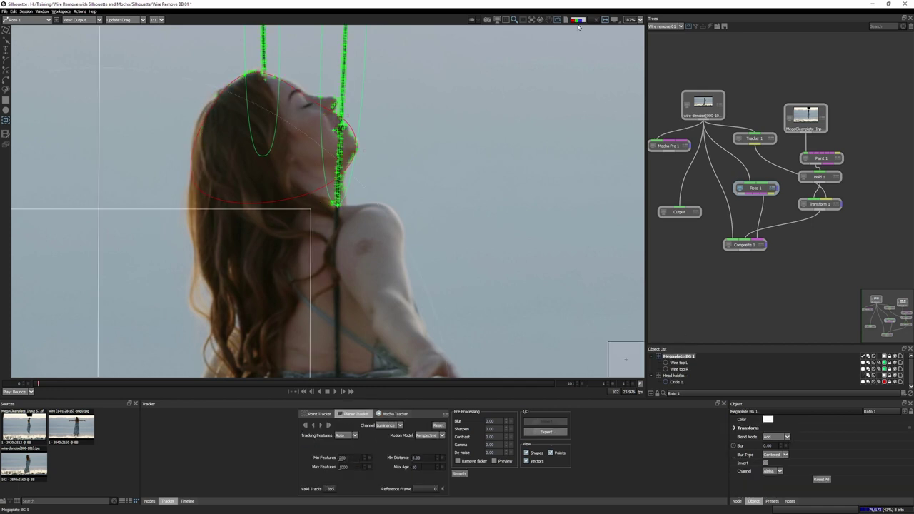
pyautogui.click(583, 22)
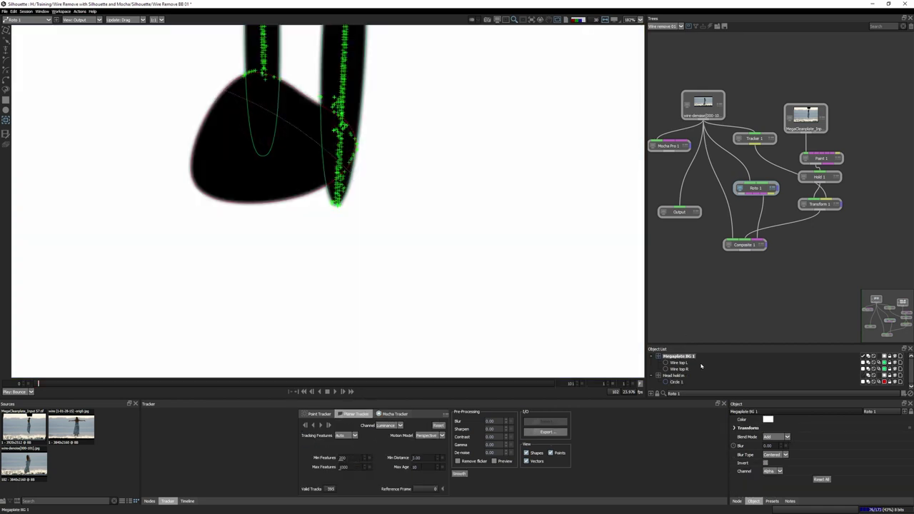
pyautogui.click(777, 436)
pyautogui.click(772, 448)
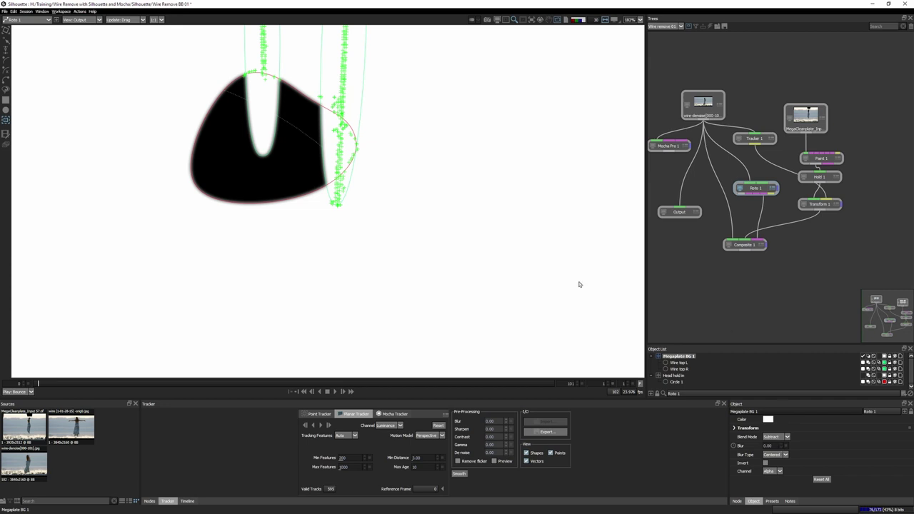
pyautogui.moveTo(38, 384); pyautogui.dragTo(19, 388)
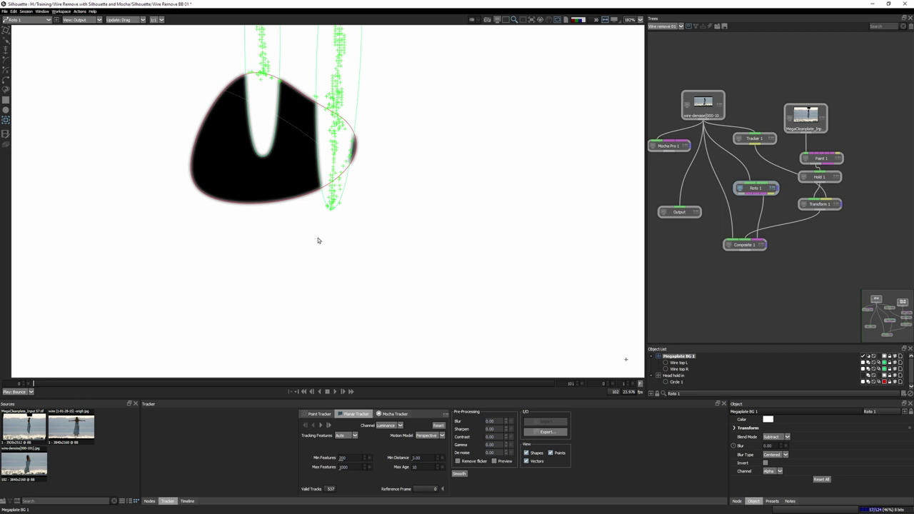
pyautogui.press('a')
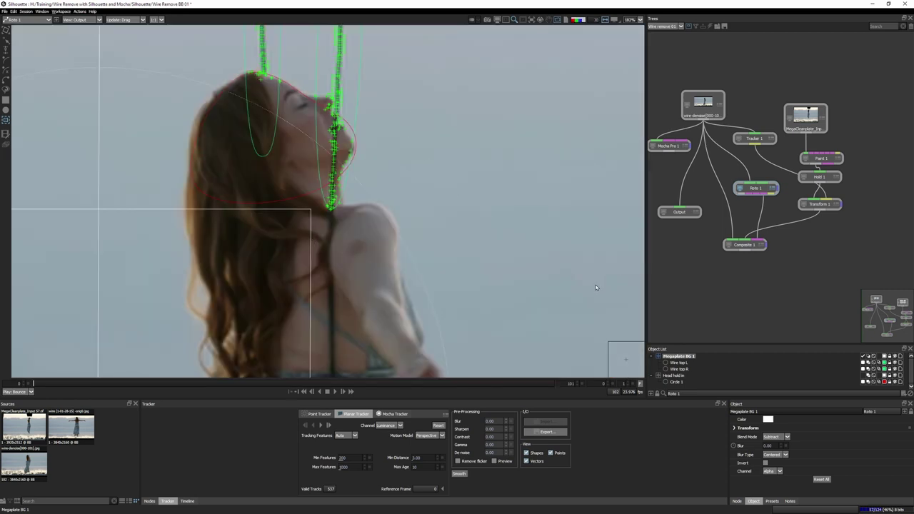
# Step: Track the selected Megaplate BG 1 and Head hold in layers forward from frame 0 with the Affine motion model, stopping at frame 24
pyautogui.keyDown('ctrl'); pyautogui.click(678, 376); pyautogui.keyUp('ctrl')
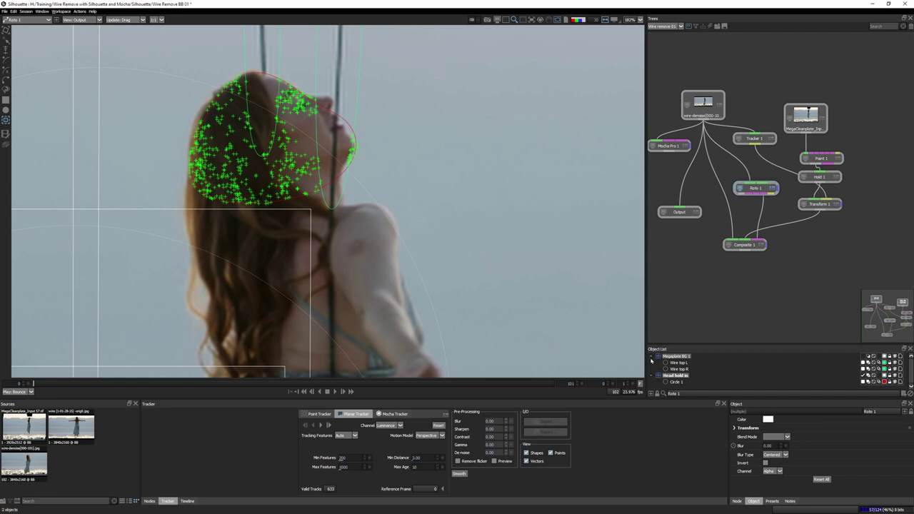
pyautogui.click(651, 358)
pyautogui.click(652, 357)
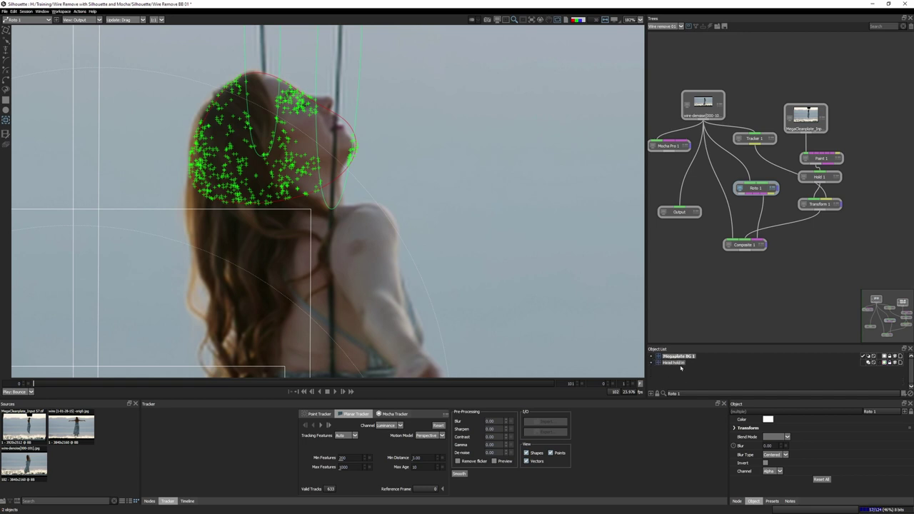
pyautogui.click(669, 362)
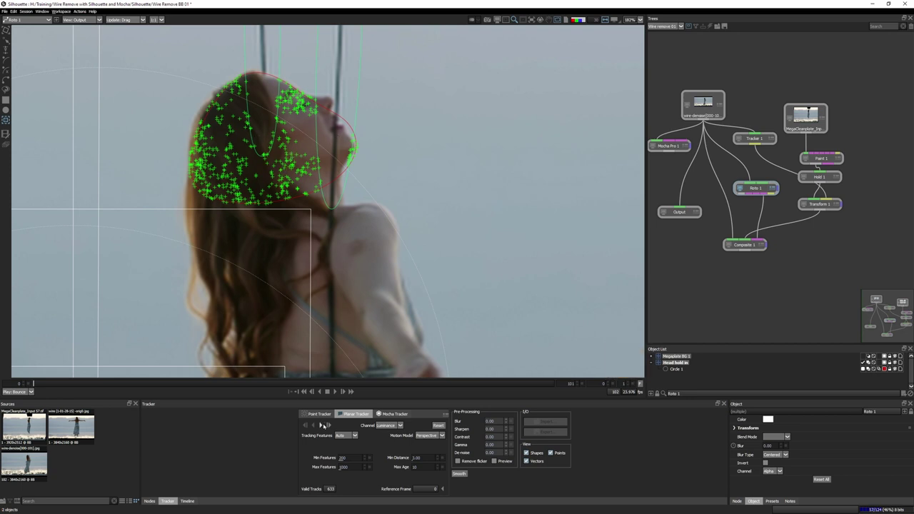
pyautogui.click(428, 435)
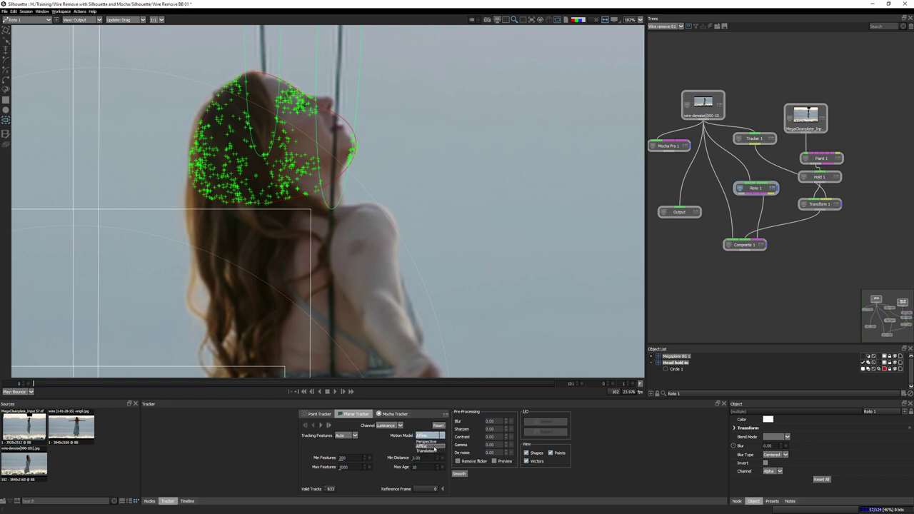
pyautogui.click(427, 446)
pyautogui.click(321, 426)
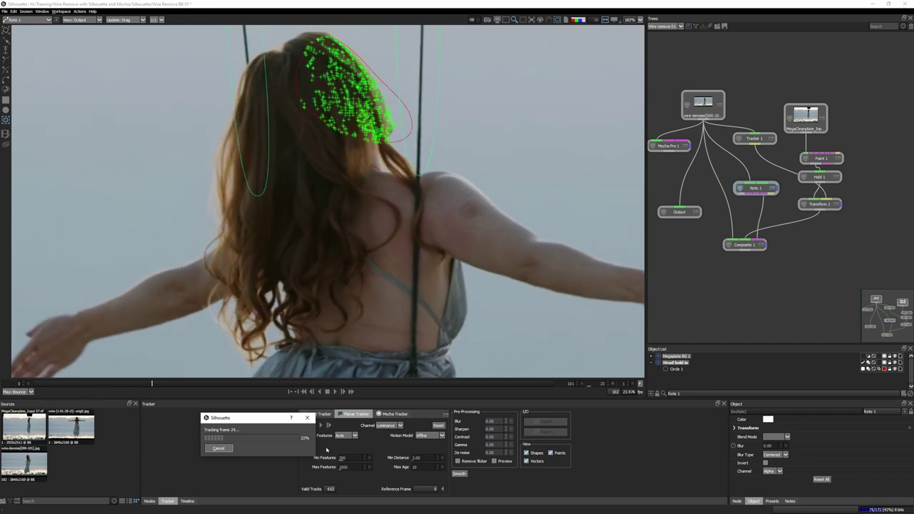
pyautogui.click(219, 449)
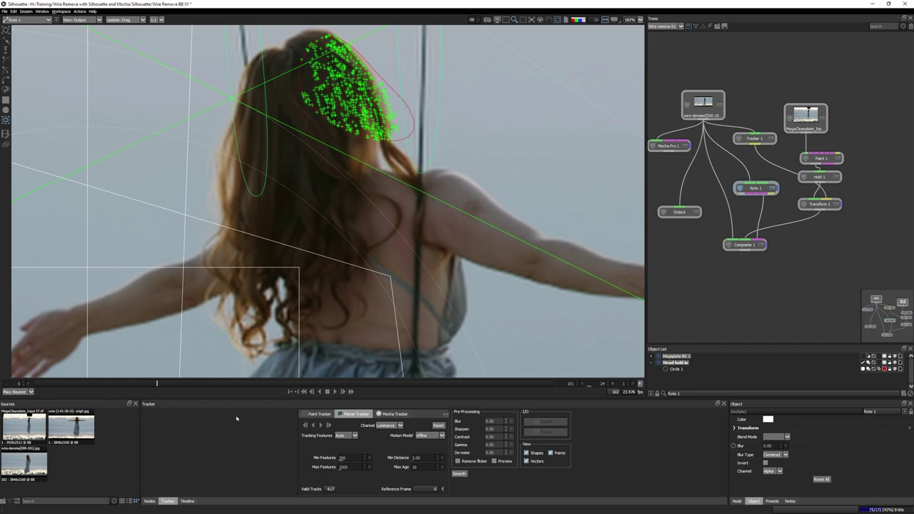
# Step: Transform Circle 1 on frame 24 by narrowing it at the face and raising its upper edge to the hairline
pyautogui.click(391, 138)
pyautogui.click(676, 369)
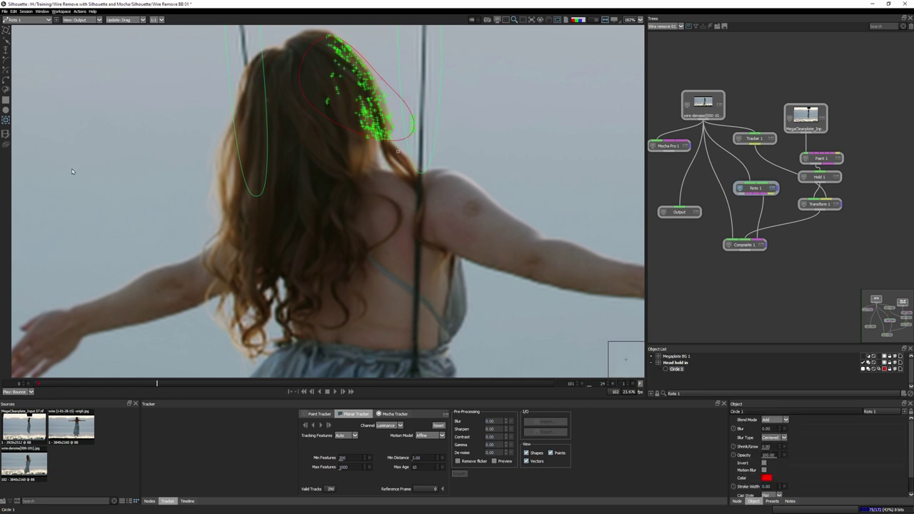
pyautogui.press('t')
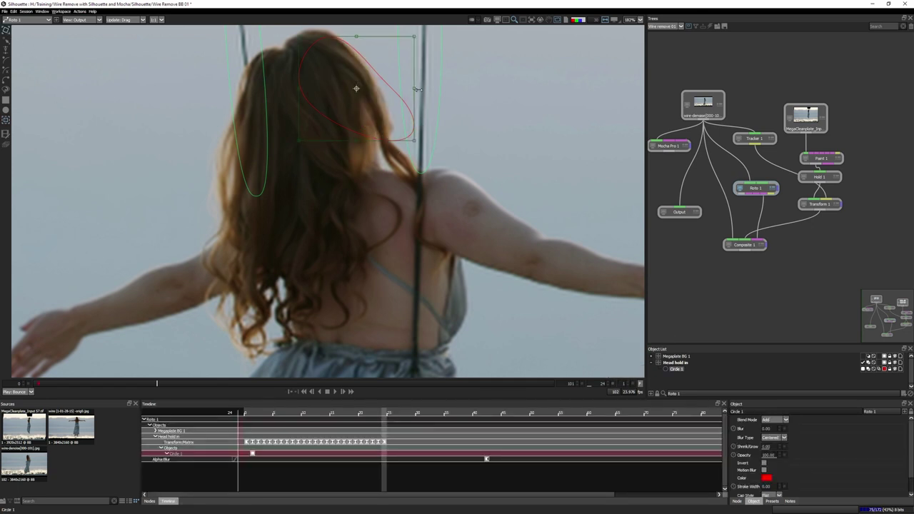
pyautogui.moveTo(414, 92); pyautogui.dragTo(392, 93)
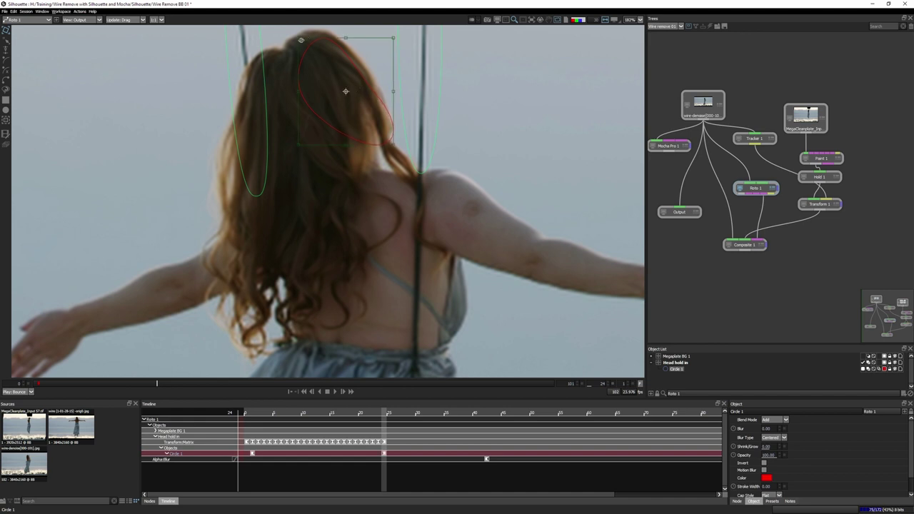
pyautogui.moveTo(343, 37); pyautogui.dragTo(345, 30)
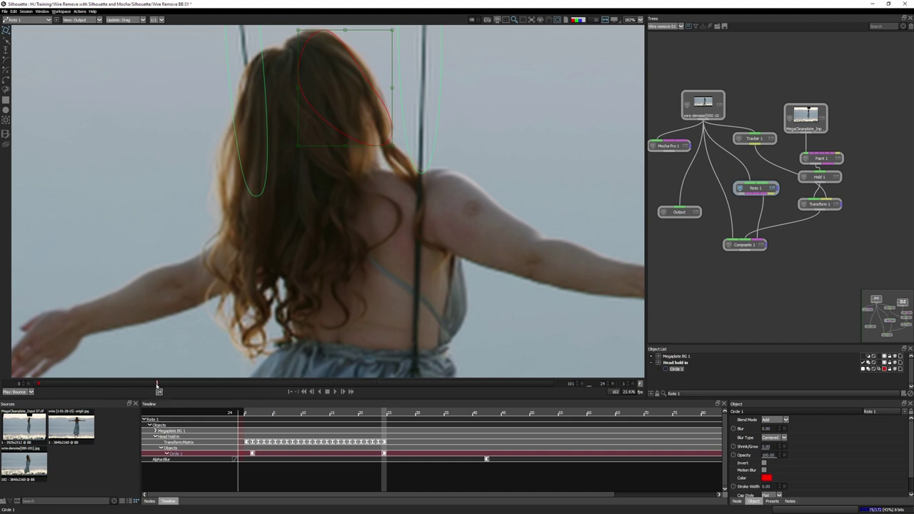
# Step: Keyframe Circle 1 on frames 8 and 17, adjusting its width at the face to follow the head
pyautogui.click(158, 384)
pyautogui.moveTo(158, 385); pyautogui.dragTo(74, 390)
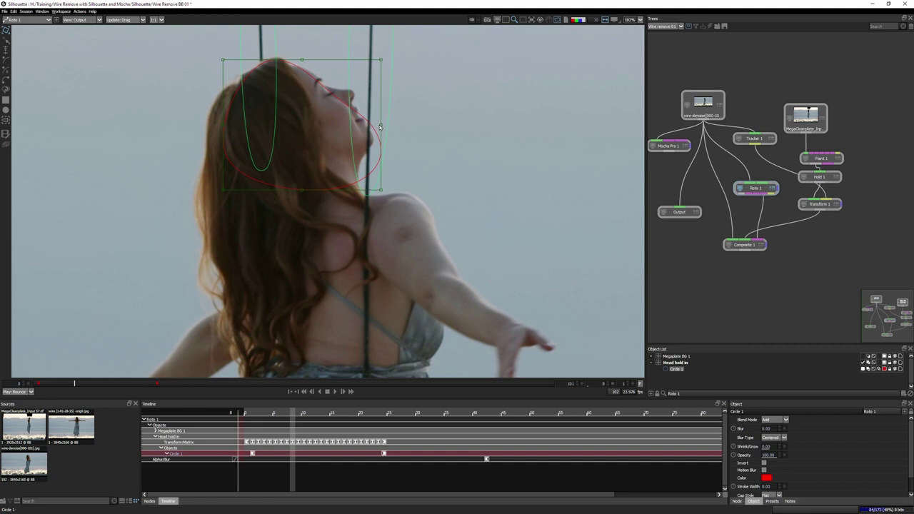
pyautogui.moveTo(382, 128); pyautogui.dragTo(373, 122)
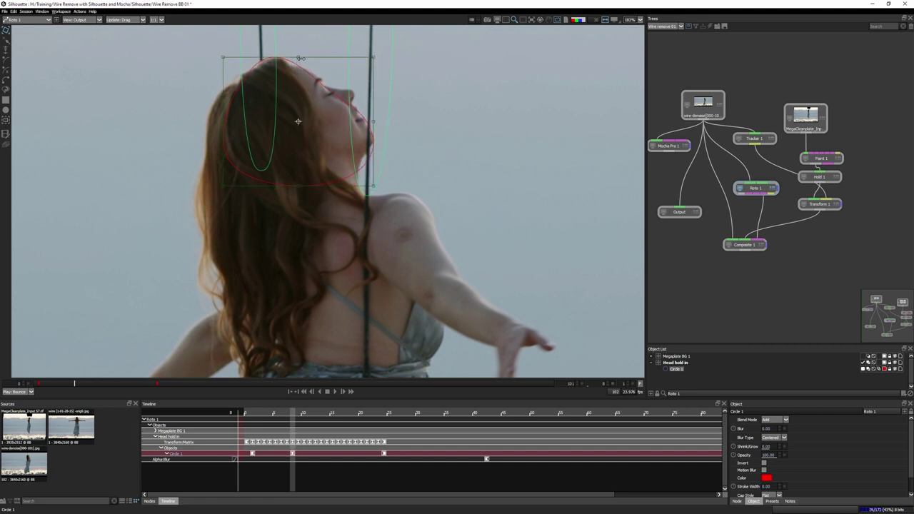
pyautogui.moveTo(74, 384); pyautogui.dragTo(121, 383)
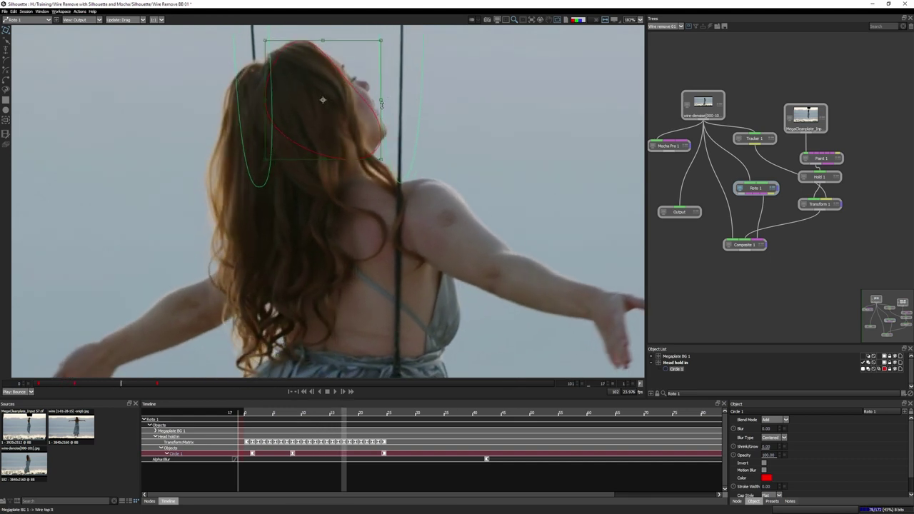
pyautogui.moveTo(383, 106); pyautogui.dragTo(387, 101)
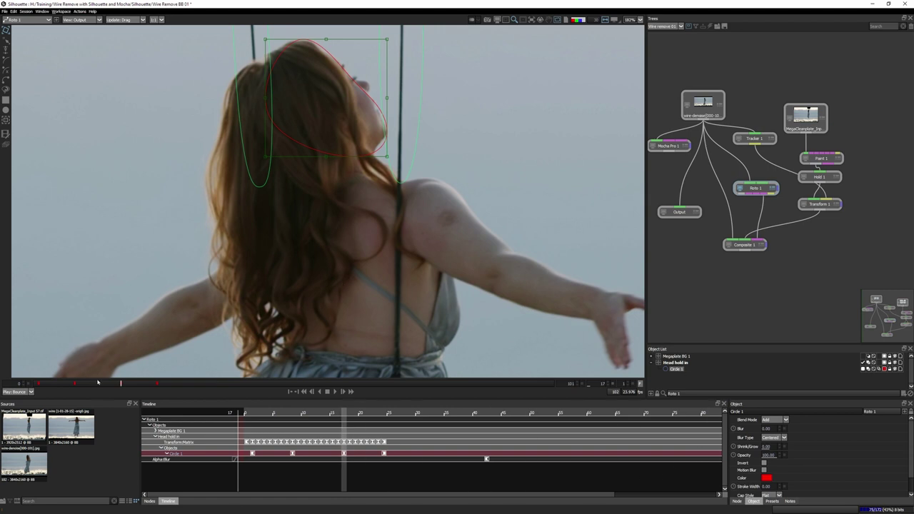
# Step: Refine Circle 1 along the mouth and eye on frame 4 with the Magnetic Reshape tool
pyautogui.moveTo(98, 383); pyautogui.dragTo(56, 388)
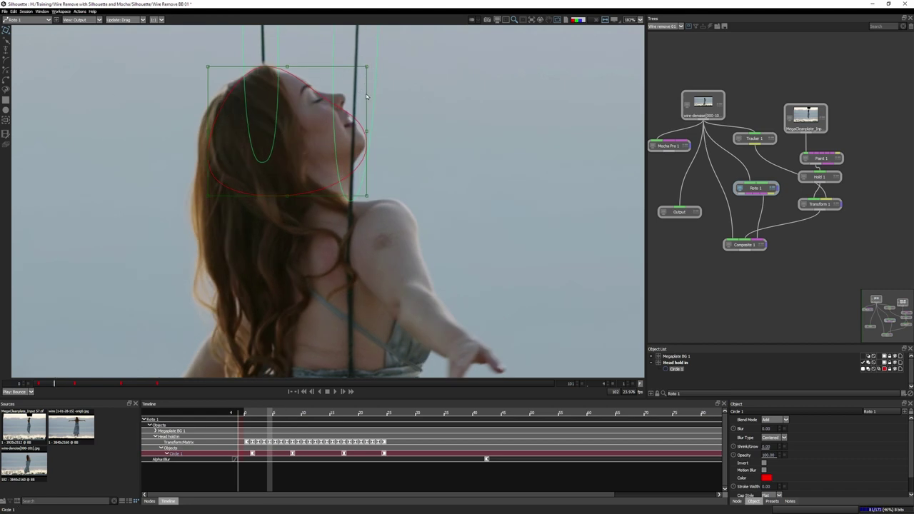
pyautogui.click(7, 41)
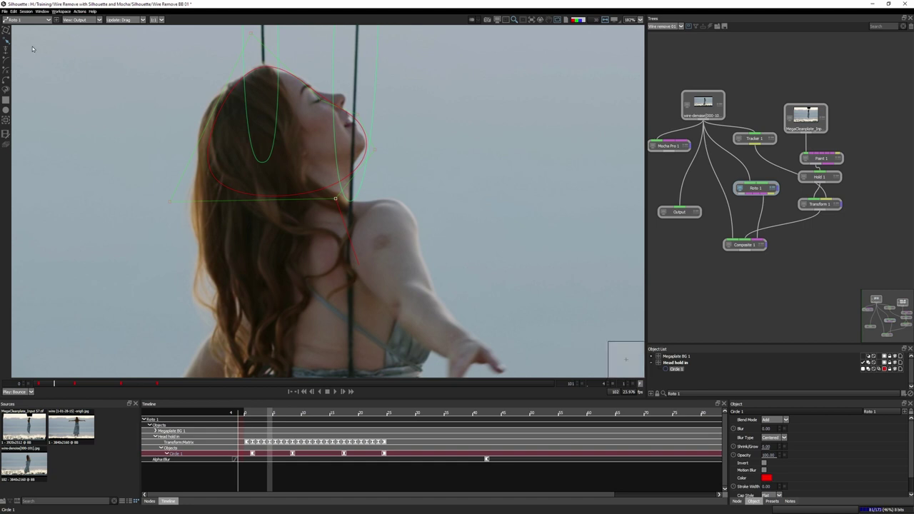
pyautogui.click(7, 40)
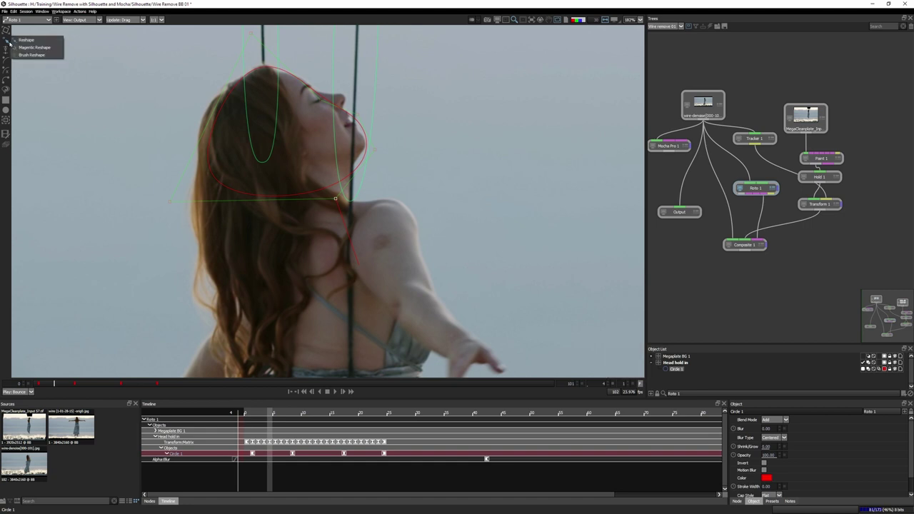
pyautogui.click(53, 46)
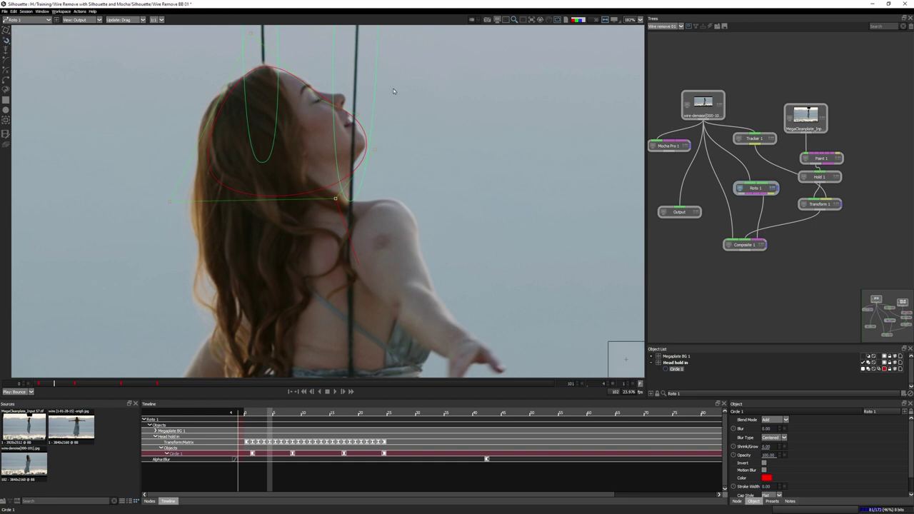
pyautogui.moveTo(410, 89); pyautogui.dragTo(302, 176)
pyautogui.moveTo(373, 151)
pyautogui.mouseDown()
pyautogui.moveTo(362, 150)
pyautogui.moveTo(375, 142)
pyautogui.moveTo(368, 160)
pyautogui.mouseUp()
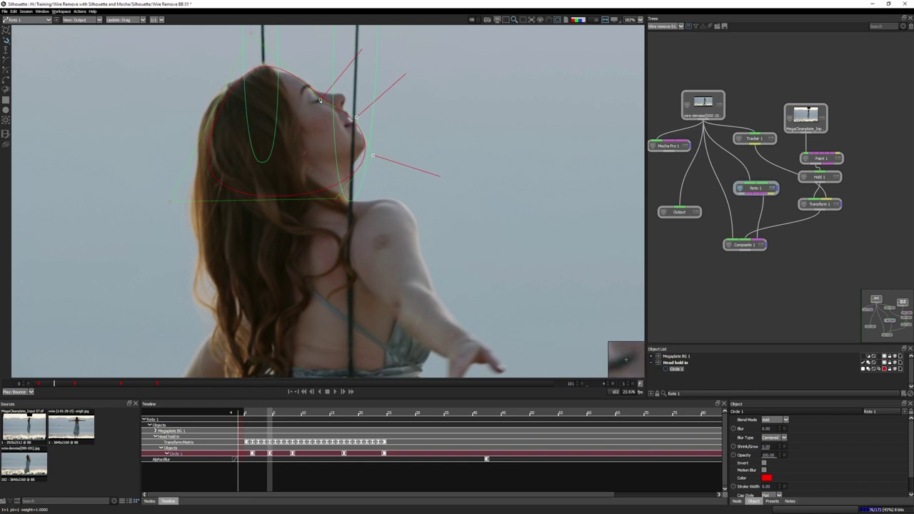
pyautogui.moveTo(321, 102); pyautogui.dragTo(323, 95)
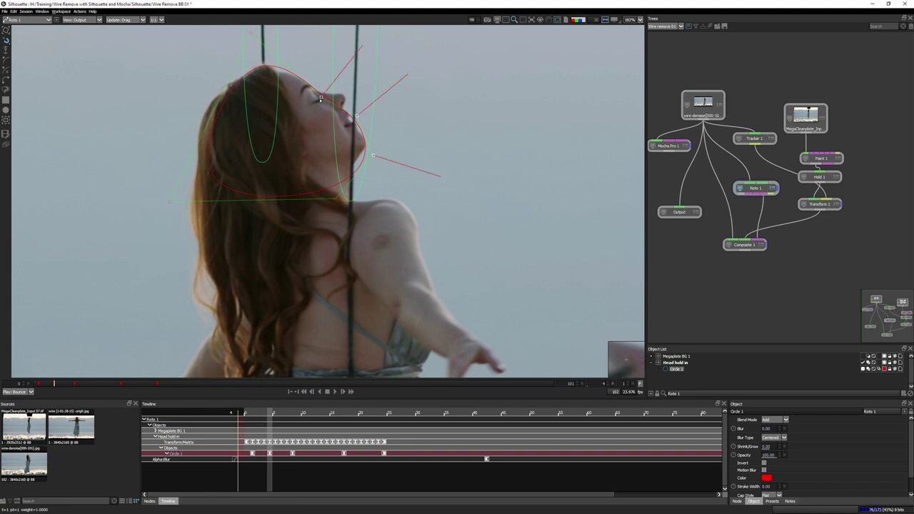
pyautogui.moveTo(321, 98); pyautogui.dragTo(319, 95)
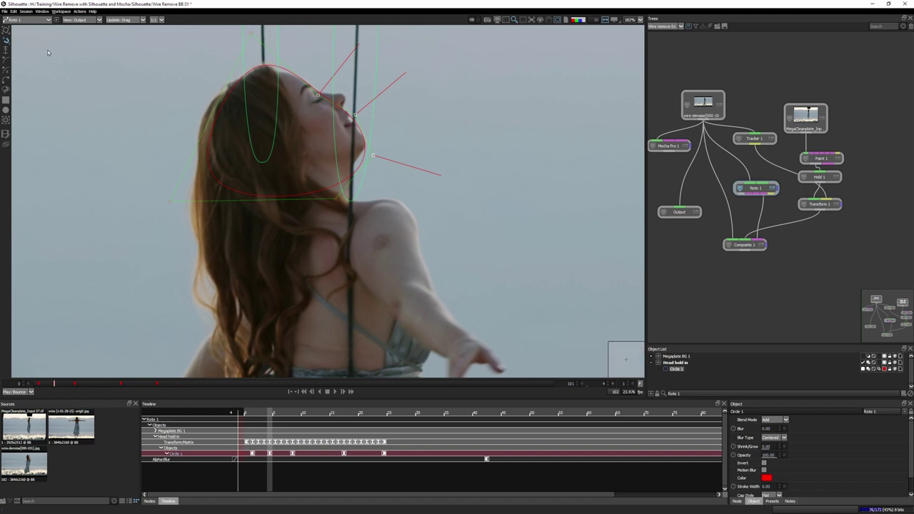
# Step: Reshape Circle 1 on frame 4 with the Brush Reshape tool, raising its lower edge at the jaw and neck
pyautogui.click(7, 41)
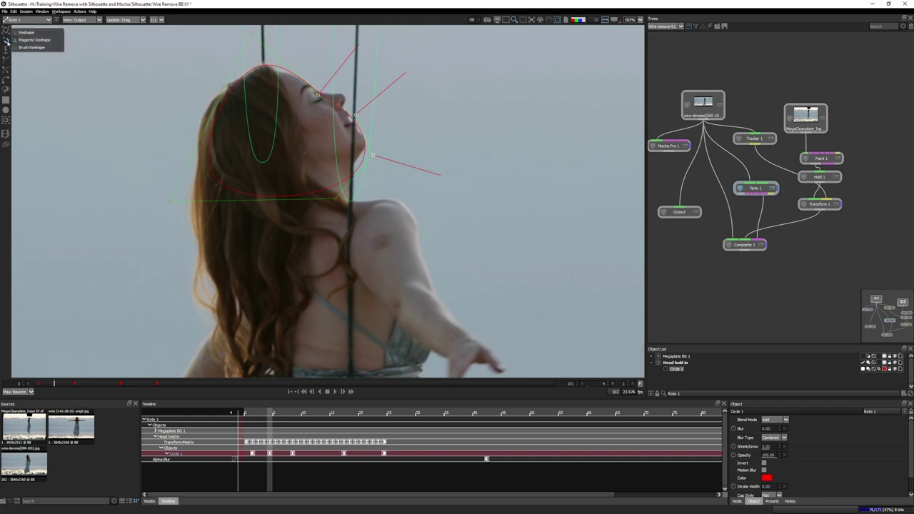
pyautogui.click(29, 53)
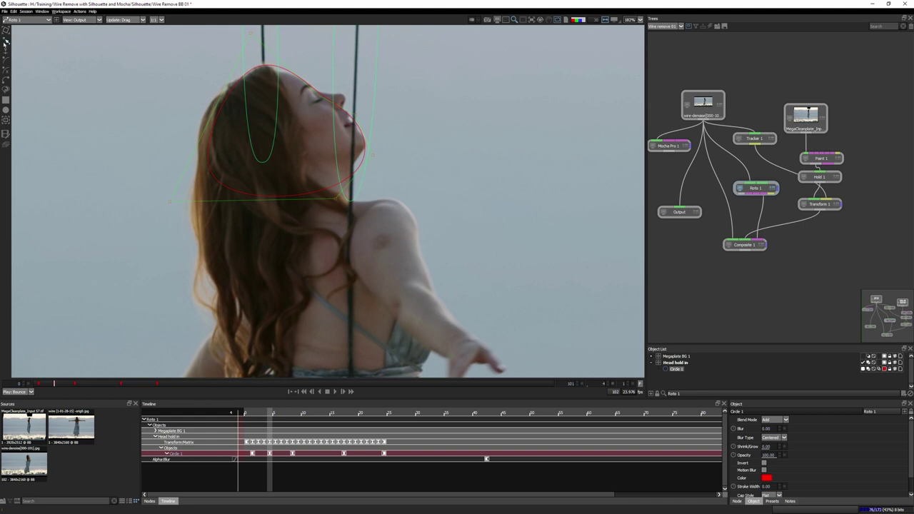
pyautogui.click(6, 41)
pyautogui.click(40, 55)
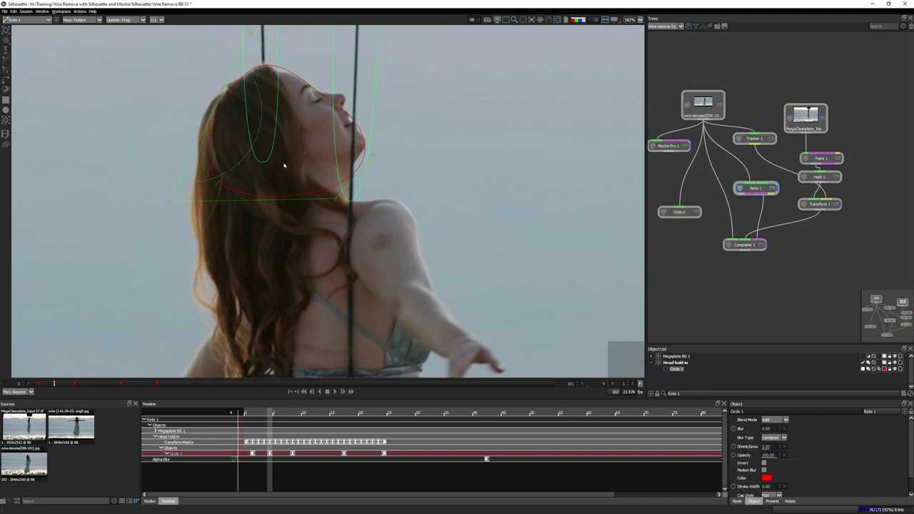
pyautogui.click(321, 233)
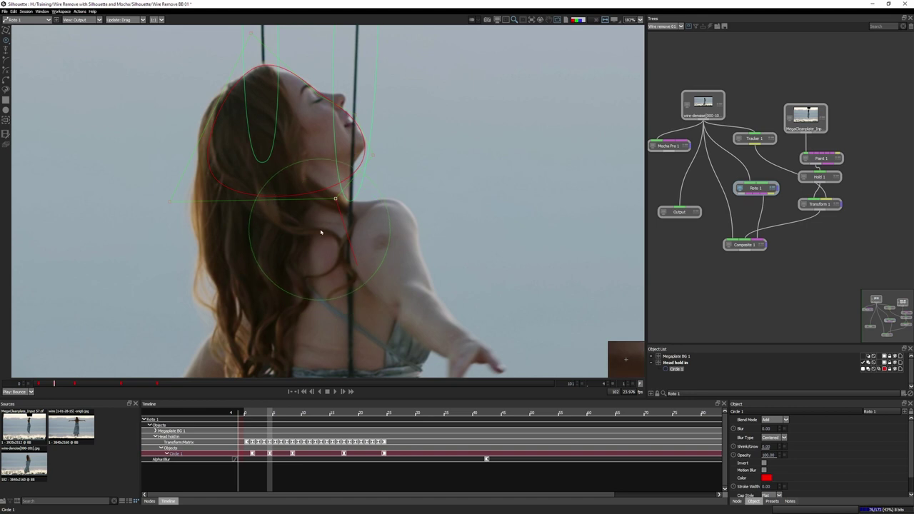
pyautogui.moveTo(321, 232)
pyautogui.mouseDown()
pyautogui.moveTo(338, 211)
pyautogui.moveTo(446, 189)
pyautogui.mouseUp()
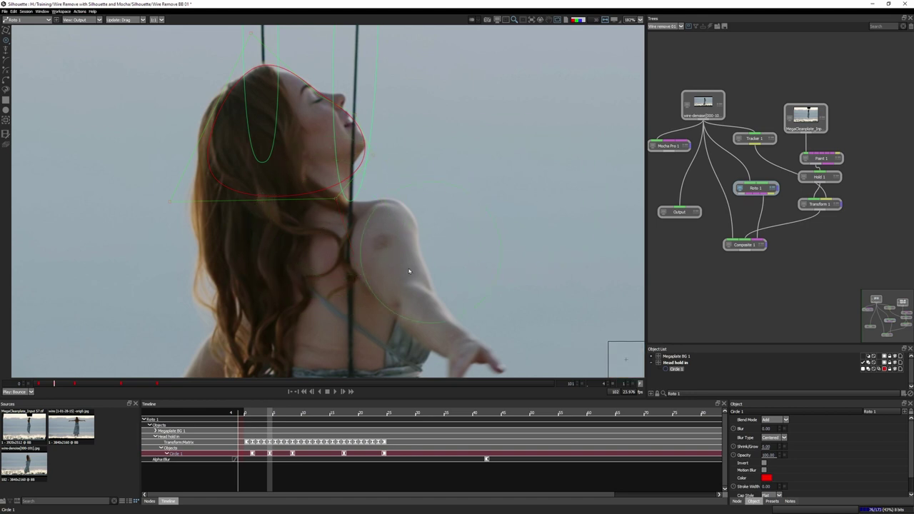
pyautogui.moveTo(409, 271); pyautogui.dragTo(350, 161)
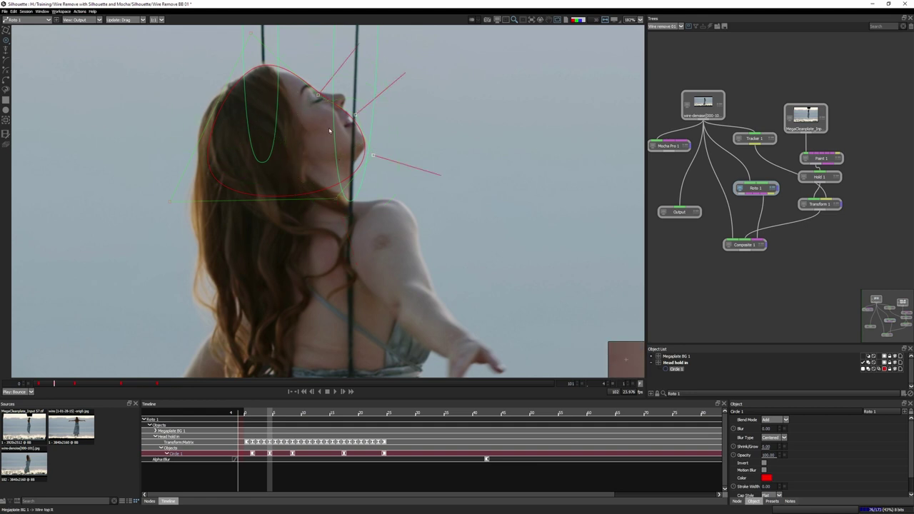
pyautogui.click(336, 197)
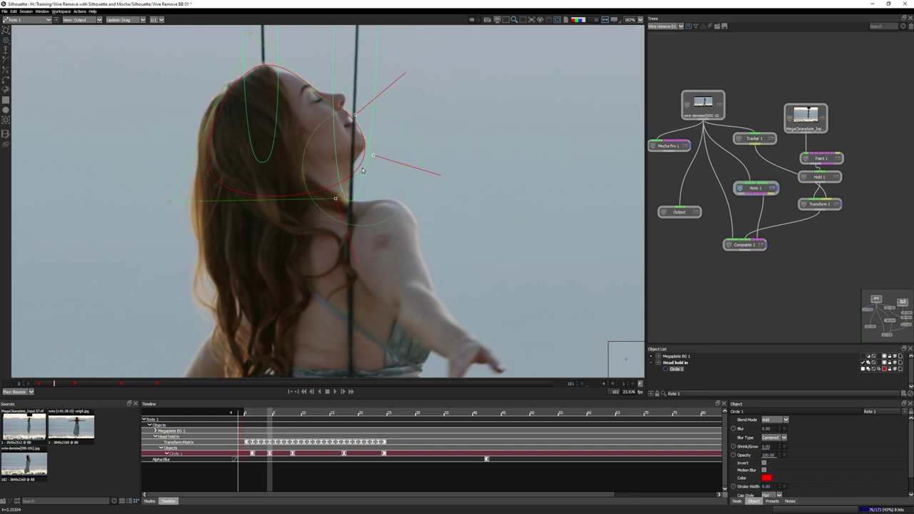
pyautogui.moveTo(363, 171)
pyautogui.mouseDown()
pyautogui.moveTo(402, 152)
pyautogui.moveTo(392, 207)
pyautogui.moveTo(283, 293)
pyautogui.moveTo(396, 146)
pyautogui.moveTo(272, 113)
pyautogui.moveTo(315, 156)
pyautogui.moveTo(435, 173)
pyautogui.moveTo(303, 237)
pyautogui.moveTo(395, 175)
pyautogui.mouseUp()
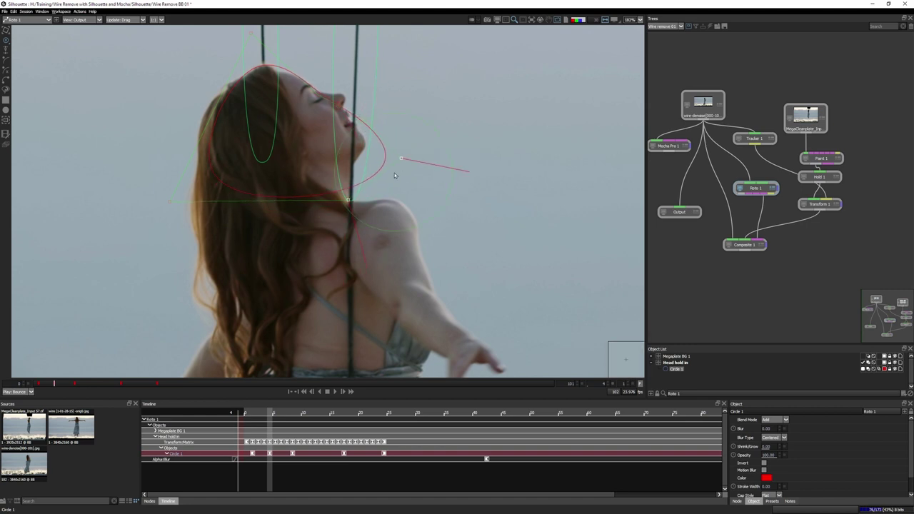
pyautogui.moveTo(394, 175)
pyautogui.mouseDown()
pyautogui.moveTo(270, 168)
pyautogui.moveTo(356, 216)
pyautogui.moveTo(353, 177)
pyautogui.mouseUp()
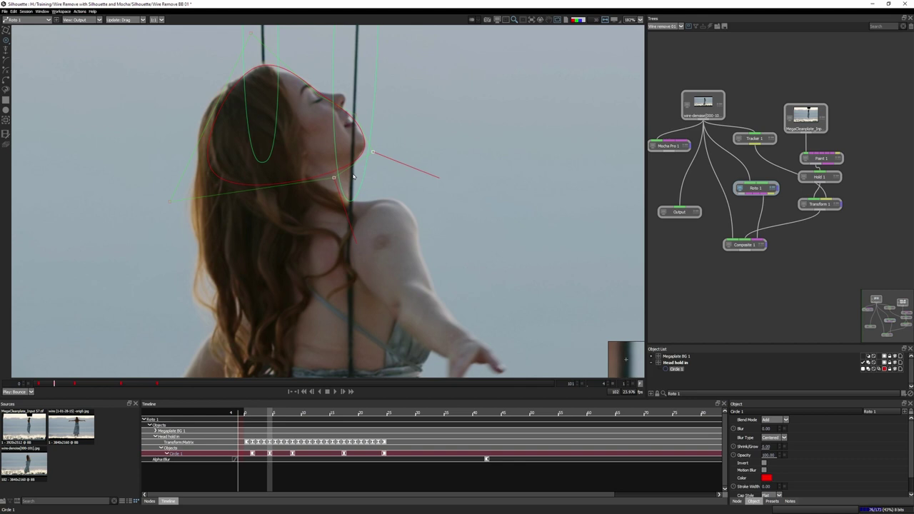
pyautogui.click(349, 190)
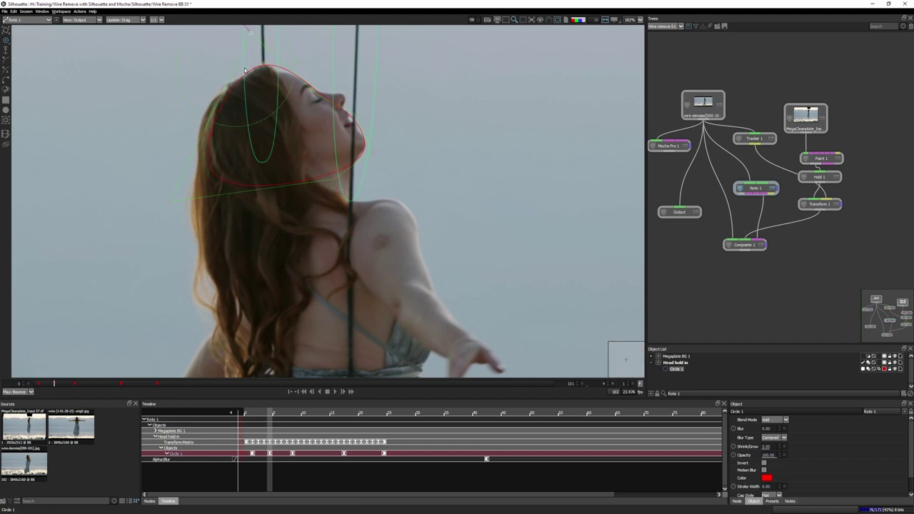
# Step: Brush-reshape Circle 1 on frame 13, widening it at the back of the head and fitting it along the face
pyautogui.moveTo(52, 384); pyautogui.dragTo(101, 383)
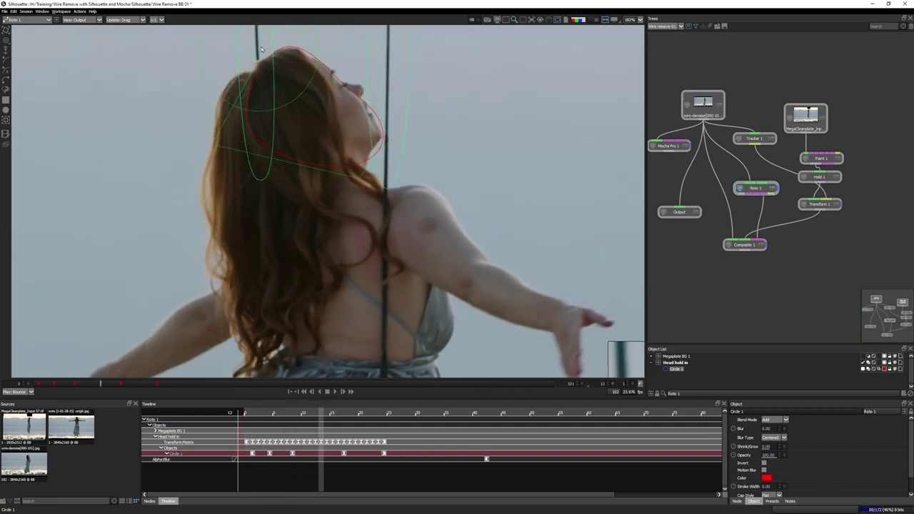
pyautogui.moveTo(217, 147); pyautogui.dragTo(187, 152)
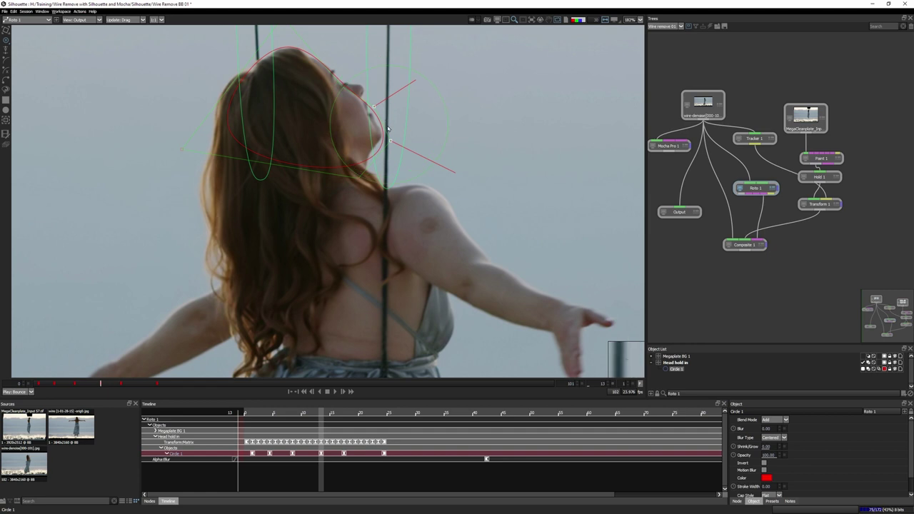
pyautogui.moveTo(392, 133); pyautogui.dragTo(390, 134)
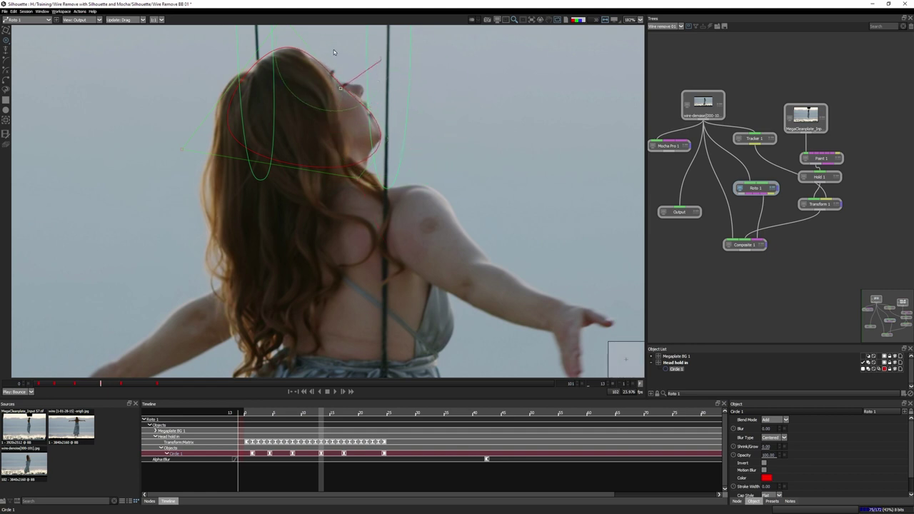
pyautogui.moveTo(341, 89); pyautogui.dragTo(342, 88)
pyautogui.click(369, 107)
pyautogui.click(371, 108)
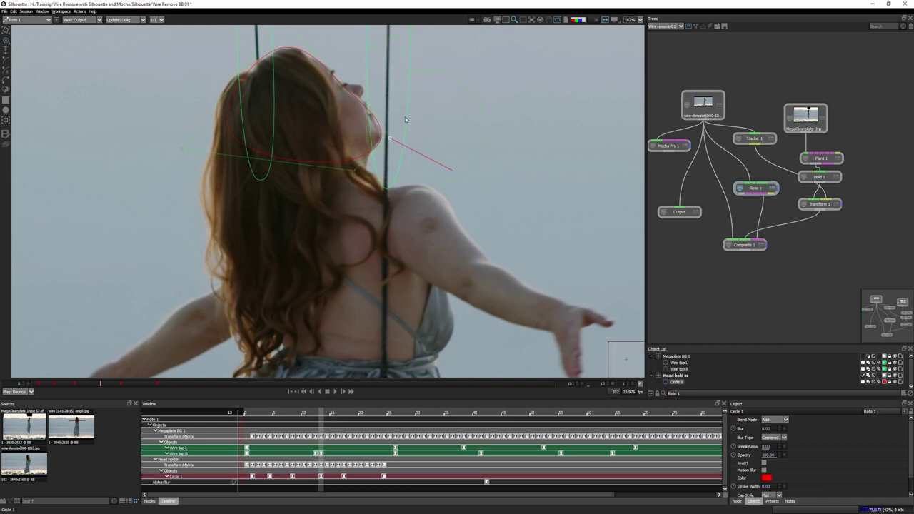
# Step: Refine Circle 1's outline along the face on frames 21 and 24 with the Brush Reshape tool
pyautogui.moveTo(104, 386); pyautogui.dragTo(141, 385)
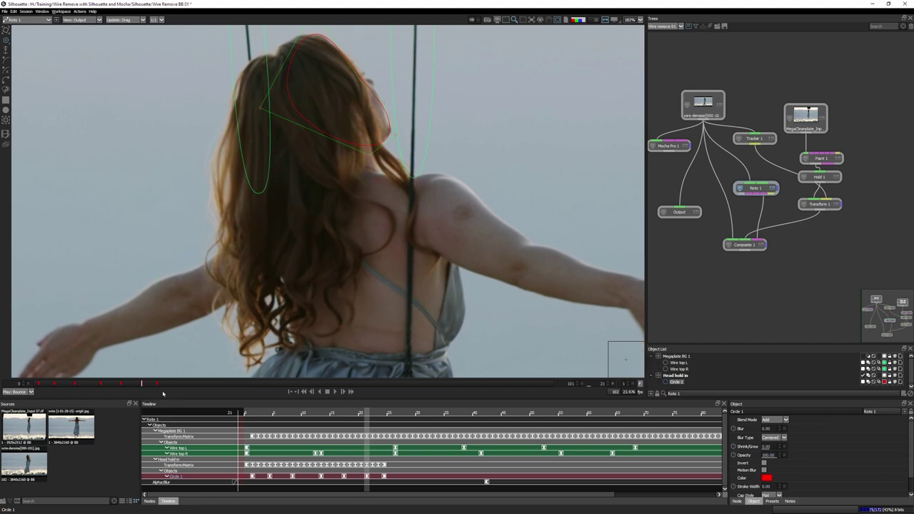
pyautogui.moveTo(132, 384); pyautogui.dragTo(158, 384)
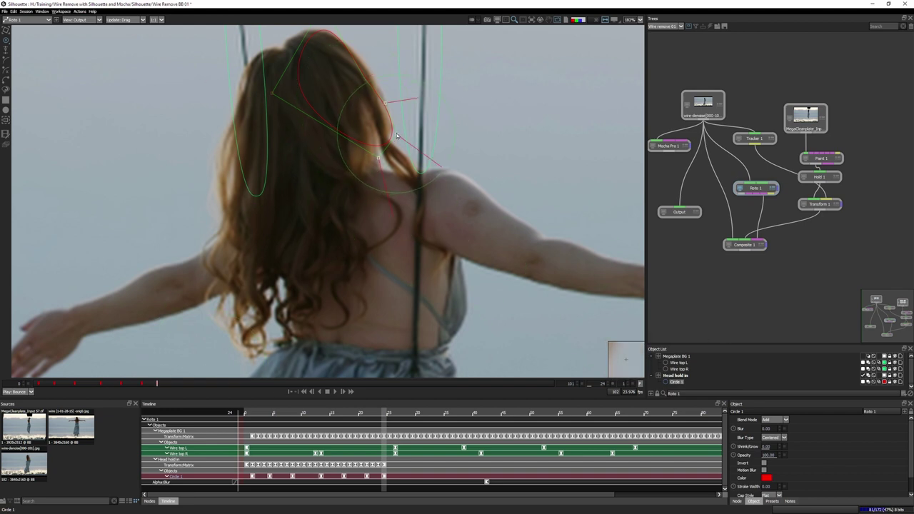
pyautogui.moveTo(402, 46); pyautogui.dragTo(405, 40)
# Step: Keyframe Circle 1's Opacity to 100 on frame 23 and 0 on frame 24
pyautogui.scroll(-2, 487, 379)
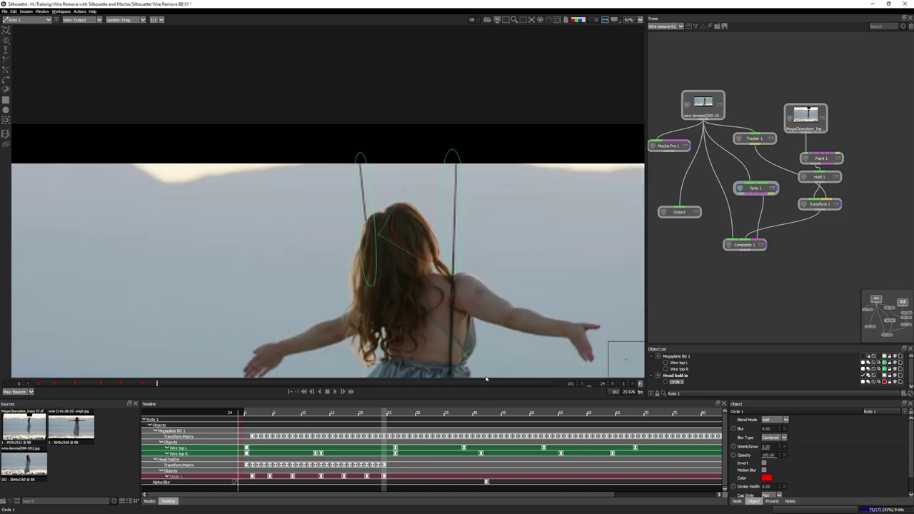
pyautogui.moveTo(486, 378); pyautogui.dragTo(377, 262)
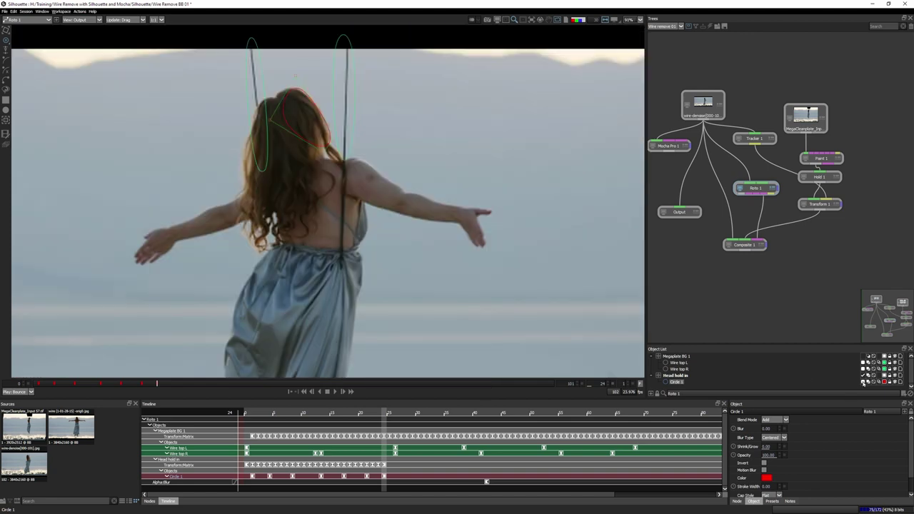
pyautogui.click(864, 382)
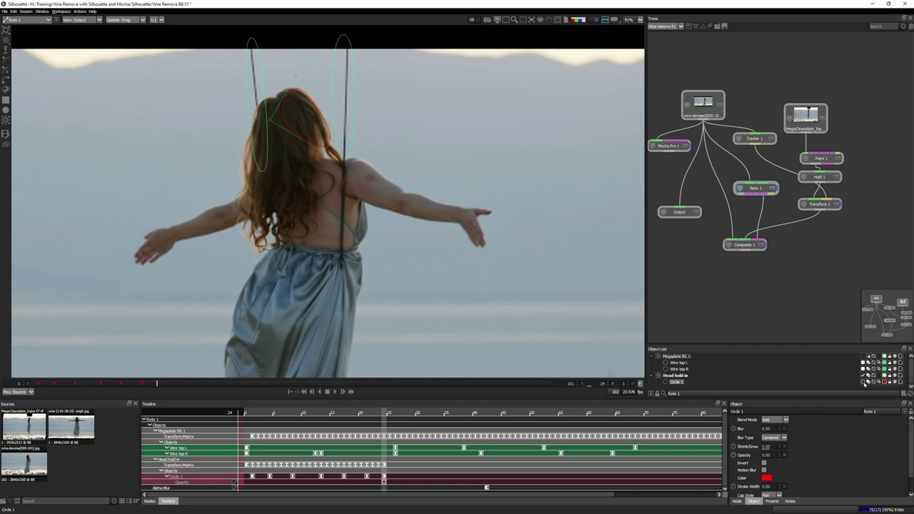
pyautogui.press('Left')
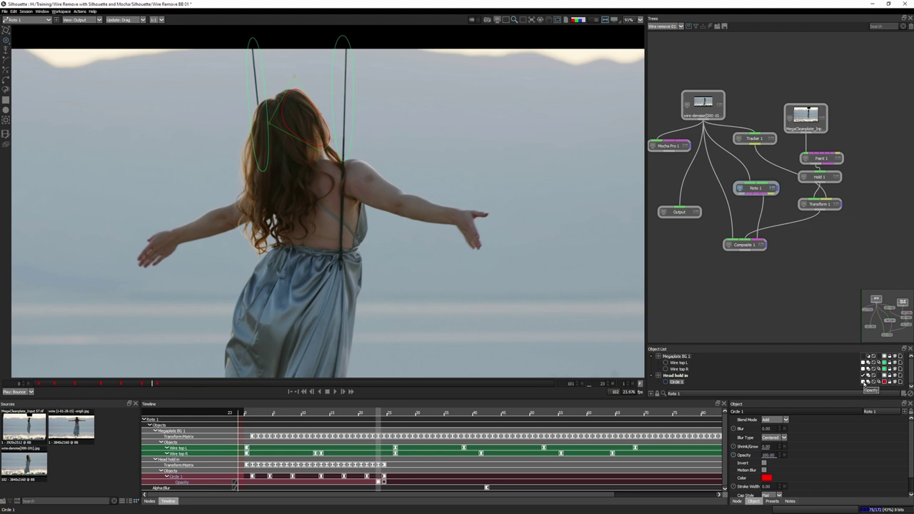
pyautogui.press('Right')
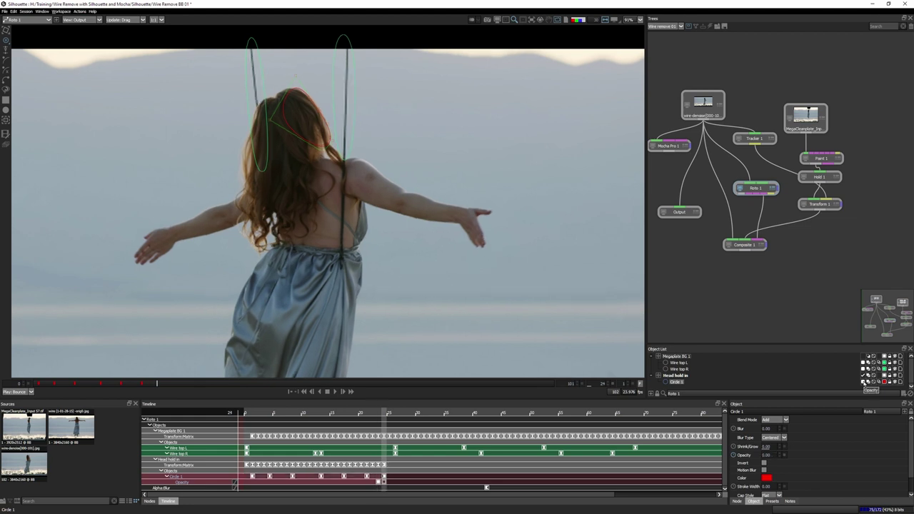
pyautogui.press('Left')
pyautogui.press('Right')
# Step: Examine the alpha of the roto shapes on the frames around Circle 1's opacity change
pyautogui.press('o')
pyautogui.press('o')
pyautogui.press('a')
pyautogui.press('a')
pyautogui.press('a')
pyautogui.press('a')
pyautogui.press('a')
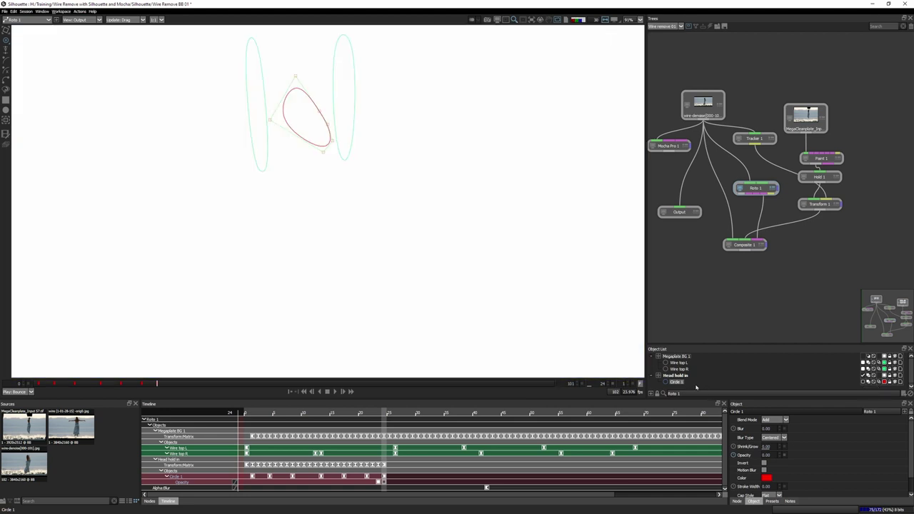
pyautogui.press('z')
pyautogui.press('x')
pyautogui.press('z')
pyautogui.press('x')
# Step: Move Circle 1 off the image on frame 27 and set its shape keyframe at frame 24 to Hold interpolation
pyautogui.moveTo(446, 199); pyautogui.dragTo(495, 309)
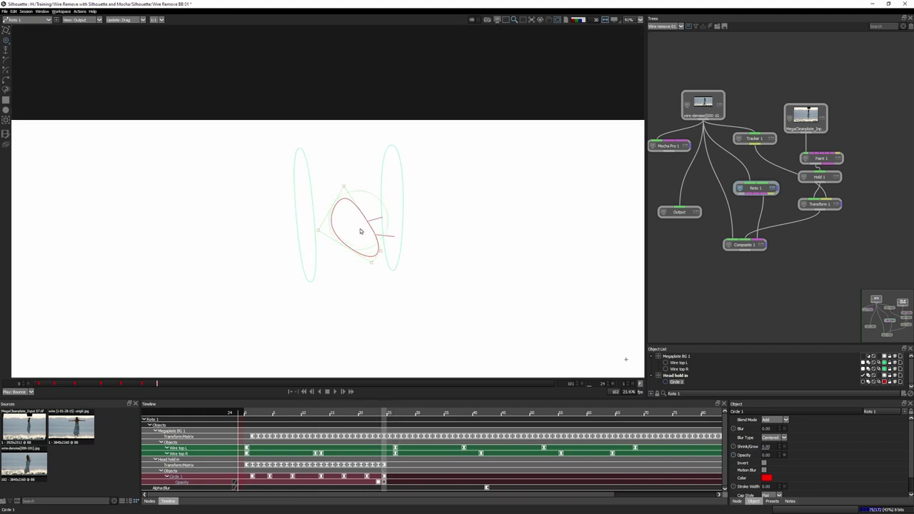
pyautogui.click(5, 30)
pyautogui.rightClick(385, 477)
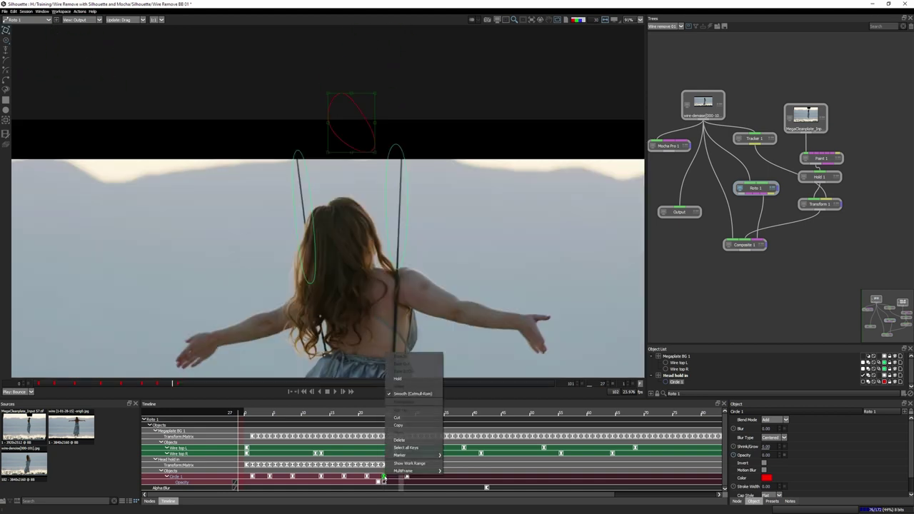
pyautogui.click(404, 380)
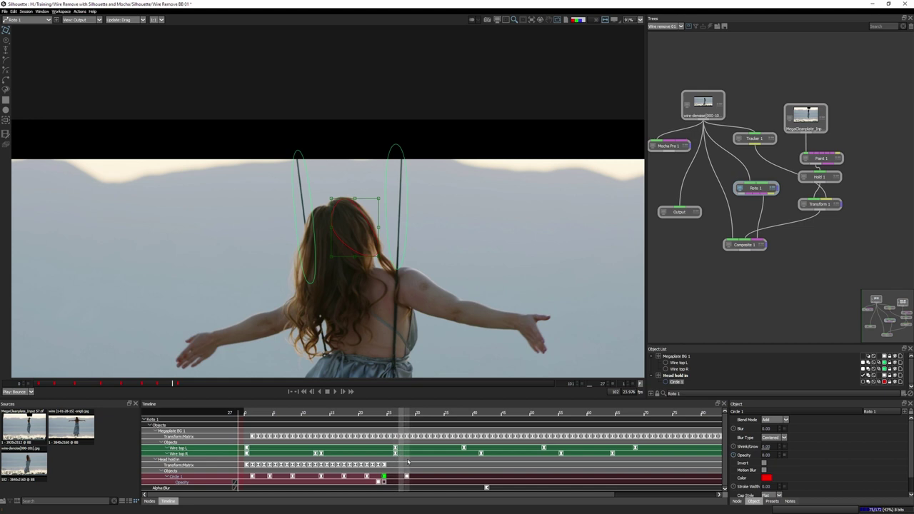
# Step: Retime Circle 1's off-image shape keyframe to frame 26 and check the jump on the surrounding frames
pyautogui.click(406, 477)
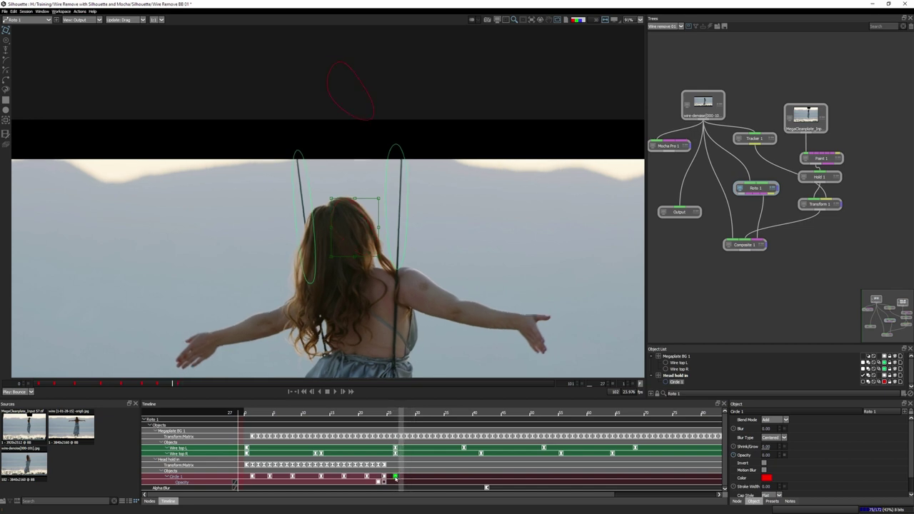
pyautogui.press('Left')
pyautogui.press('Left')
pyautogui.press('Left')
pyautogui.press('Right')
pyautogui.press('Right')
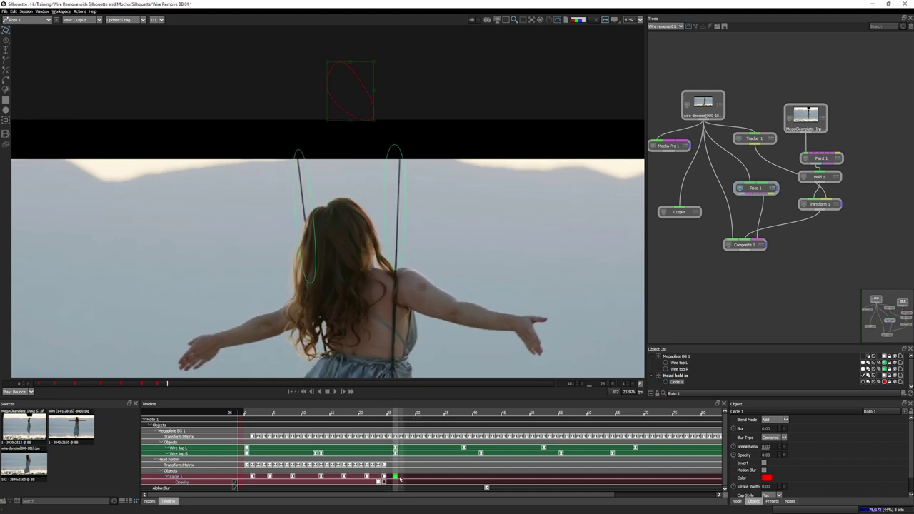
pyautogui.press('Right')
# Step: Review the default interpolation setting in the Shape preferences
pyautogui.click(4, 12)
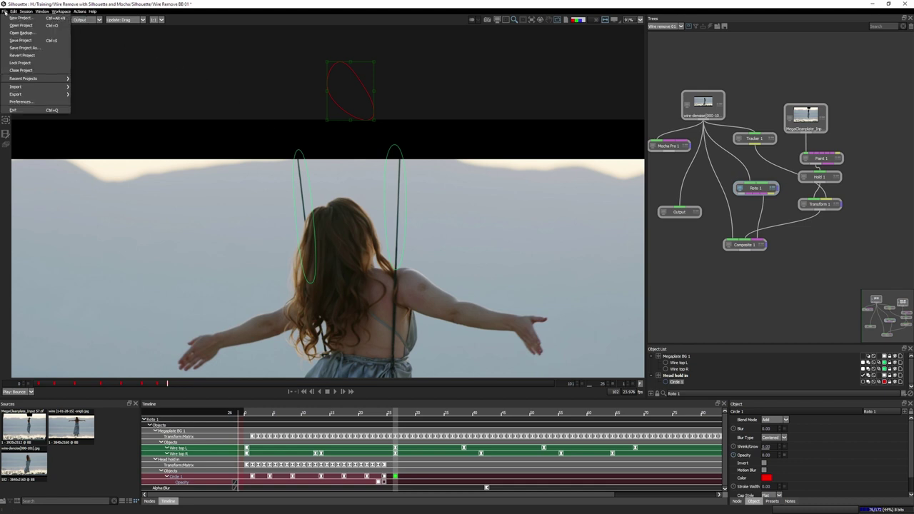
pyautogui.click(21, 102)
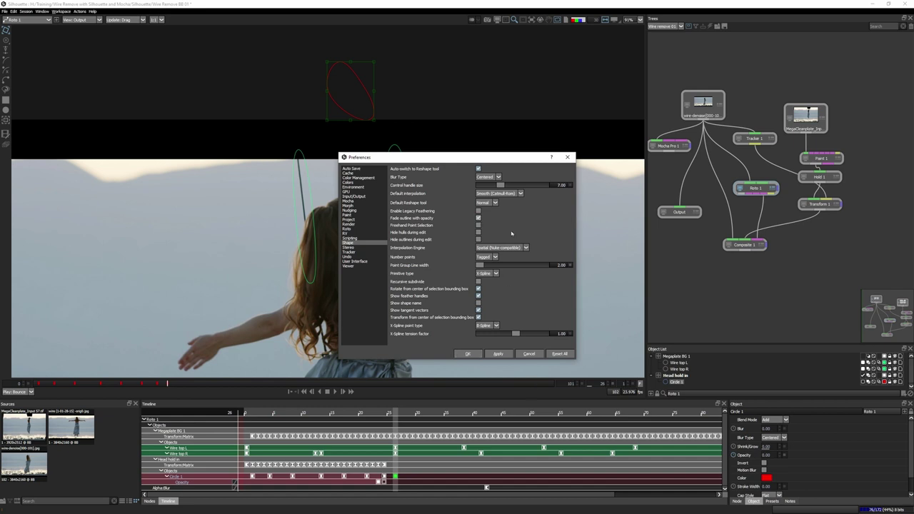
pyautogui.click(468, 354)
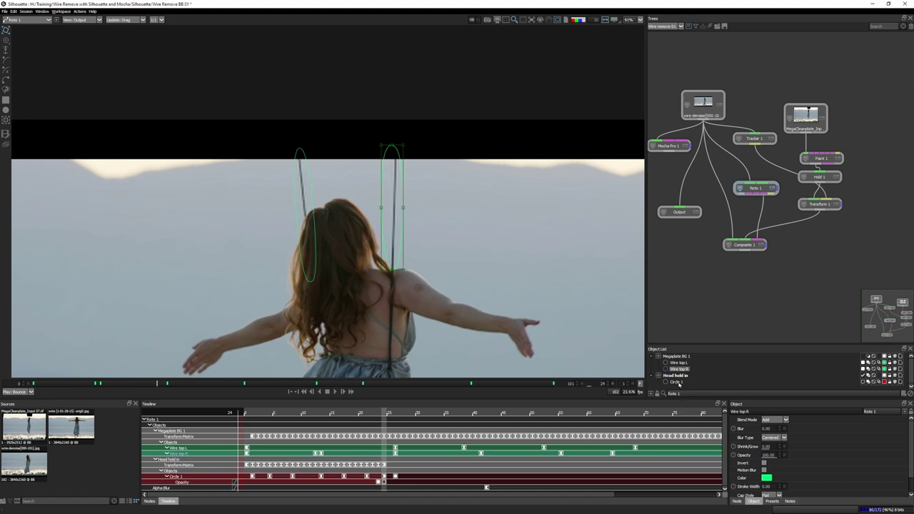
# Step: Scrub through Circle 1's animation to frame 42 and rename the shape as face R
pyautogui.click(675, 382)
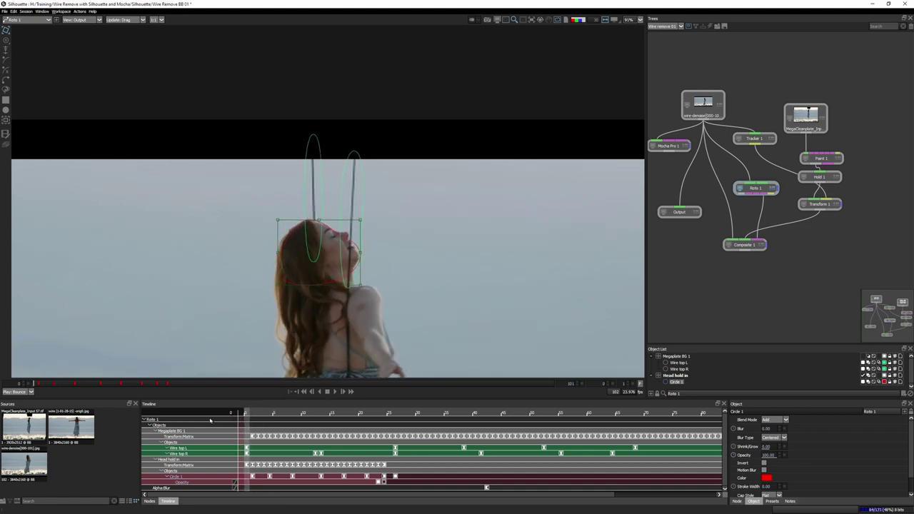
pyautogui.moveTo(268, 413); pyautogui.dragTo(397, 414)
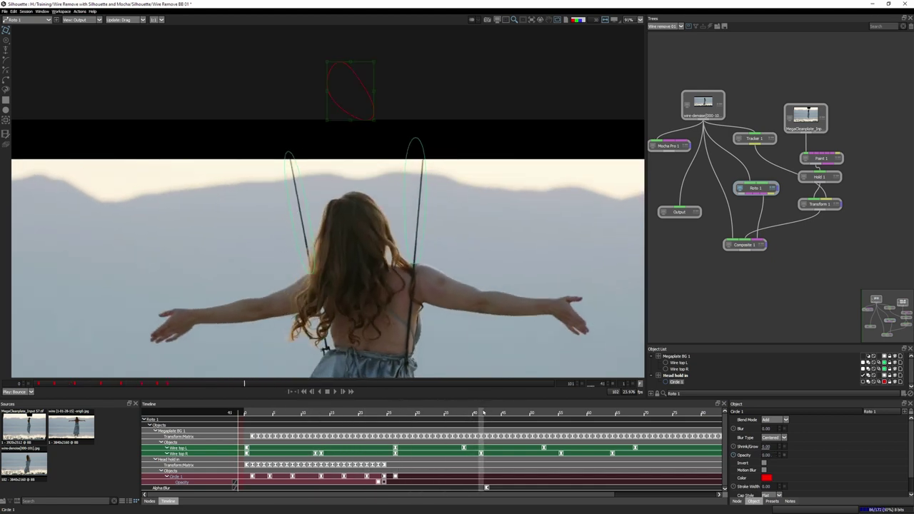
pyautogui.moveTo(483, 413)
pyautogui.mouseDown()
pyautogui.moveTo(297, 416)
pyautogui.moveTo(486, 425)
pyautogui.mouseUp()
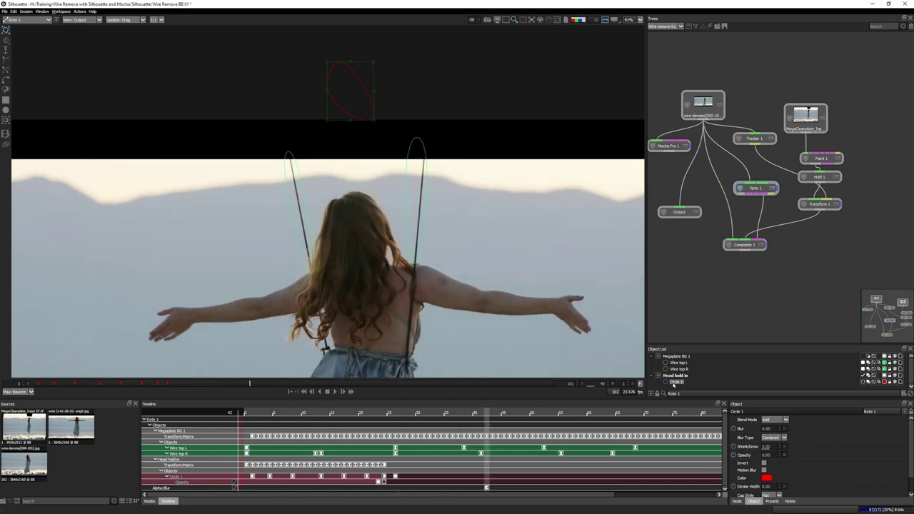
pyautogui.press('Escape')
# Step: Draw a circle shape over the left half of the woman's hair on frame 42 and reshape its corner control points
pyautogui.moveTo(342, 244); pyautogui.dragTo(375, 313)
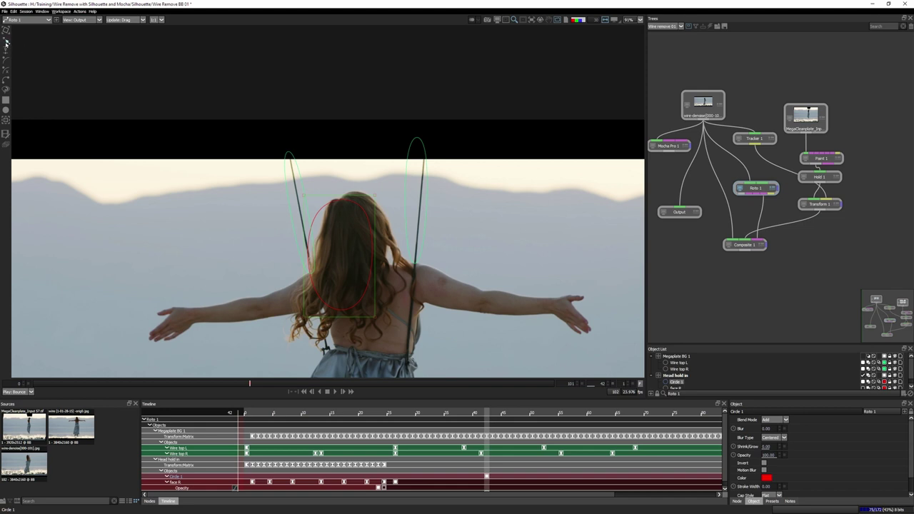
pyautogui.click(290, 163)
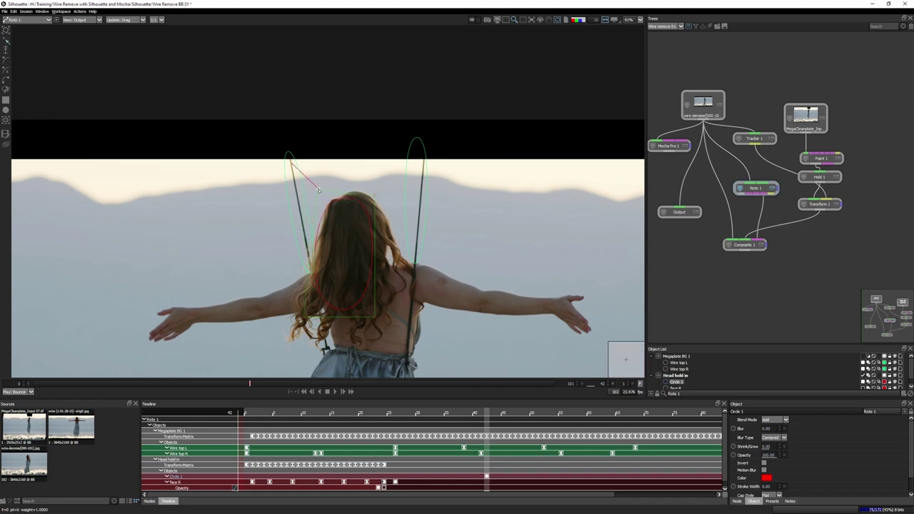
pyautogui.moveTo(316, 191); pyautogui.dragTo(309, 192)
pyautogui.moveTo(375, 196); pyautogui.dragTo(372, 198)
pyautogui.moveTo(305, 316); pyautogui.dragTo(303, 338)
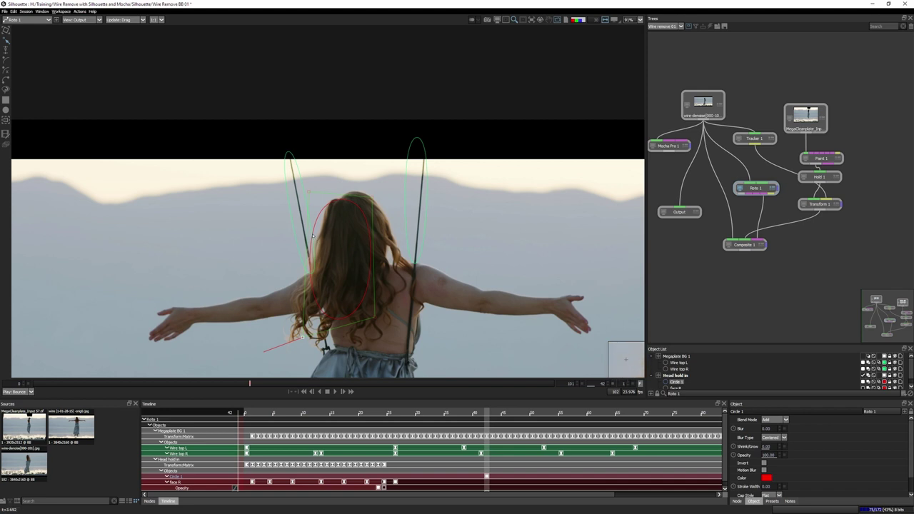
# Step: Refine the new shape's control points along the hair's left edge and rename it Hair L
pyautogui.keyDown('alt'); pyautogui.click(312, 236); pyautogui.keyUp('alt')
pyautogui.moveTo(313, 234); pyautogui.dragTo(315, 257)
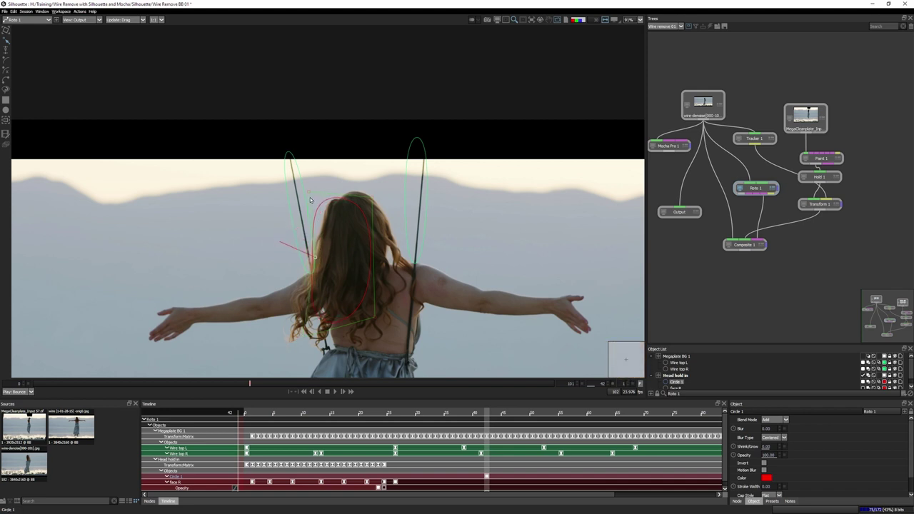
pyautogui.moveTo(299, 165); pyautogui.dragTo(323, 191)
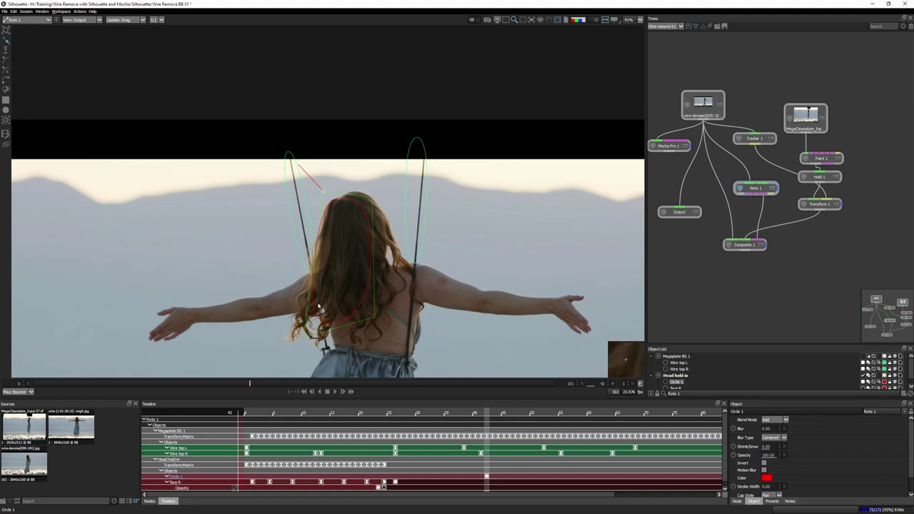
pyautogui.moveTo(286, 352); pyautogui.dragTo(290, 330)
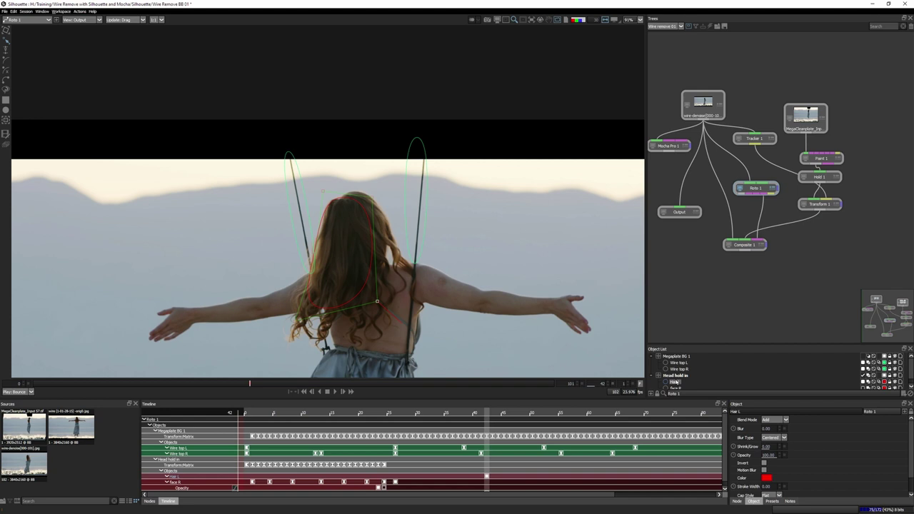
# Step: Examine how Hair L moves with the Head hold in layer's tracking on the frames before 42
pyautogui.click(654, 357)
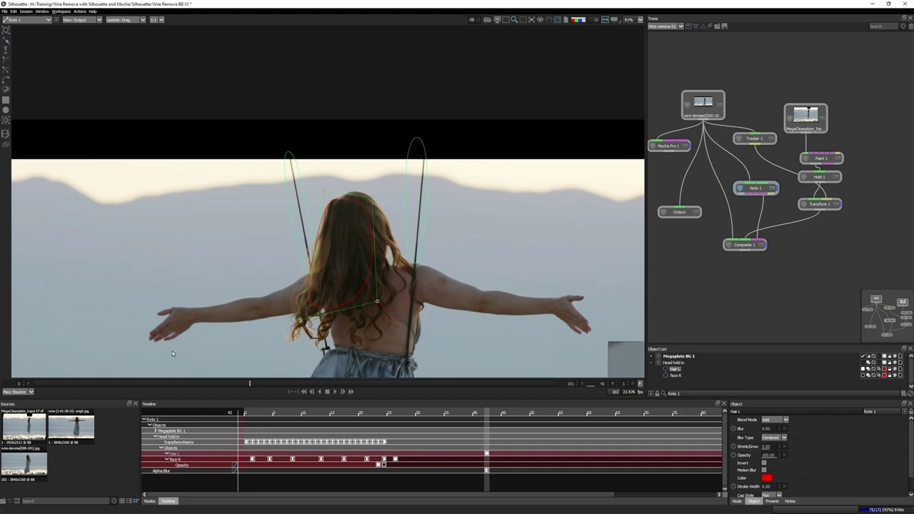
pyautogui.moveTo(249, 386); pyautogui.dragTo(46, 391)
pyautogui.click(171, 437)
pyautogui.moveTo(270, 413); pyautogui.dragTo(250, 417)
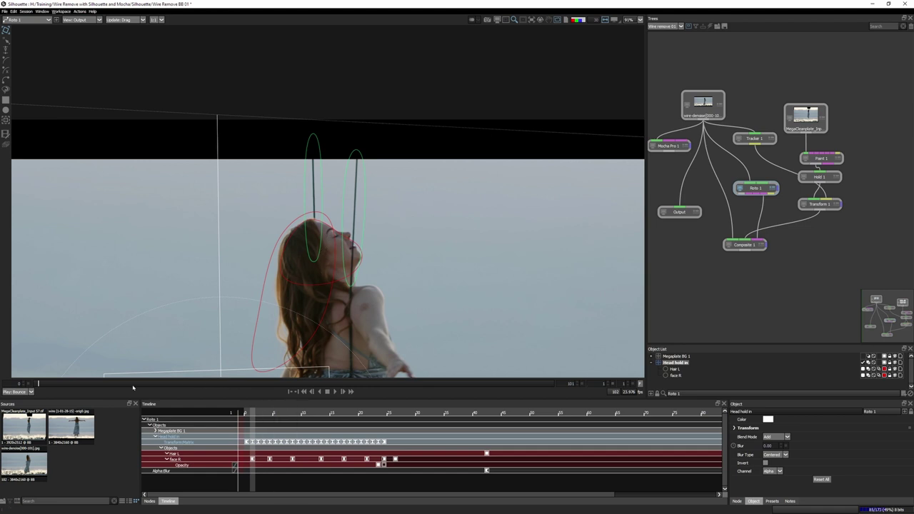
pyautogui.moveTo(76, 386); pyautogui.dragTo(2, 405)
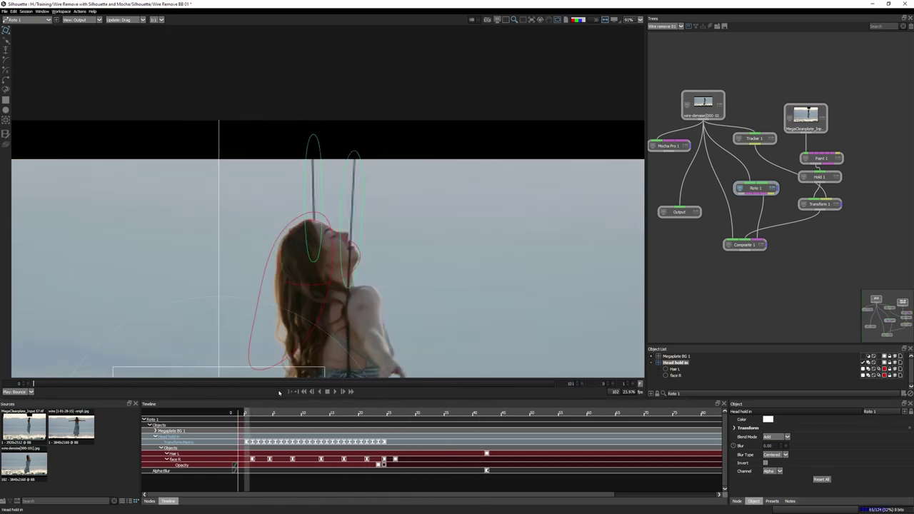
# Step: Create a new layer named Hair hold in and move Hair L out of Head hold in into it on frame 42
pyautogui.click(487, 414)
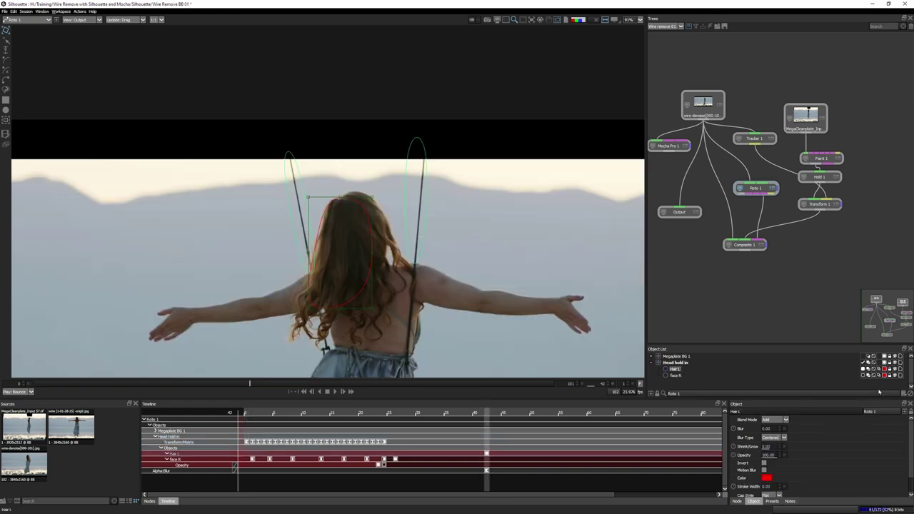
pyautogui.click(904, 393)
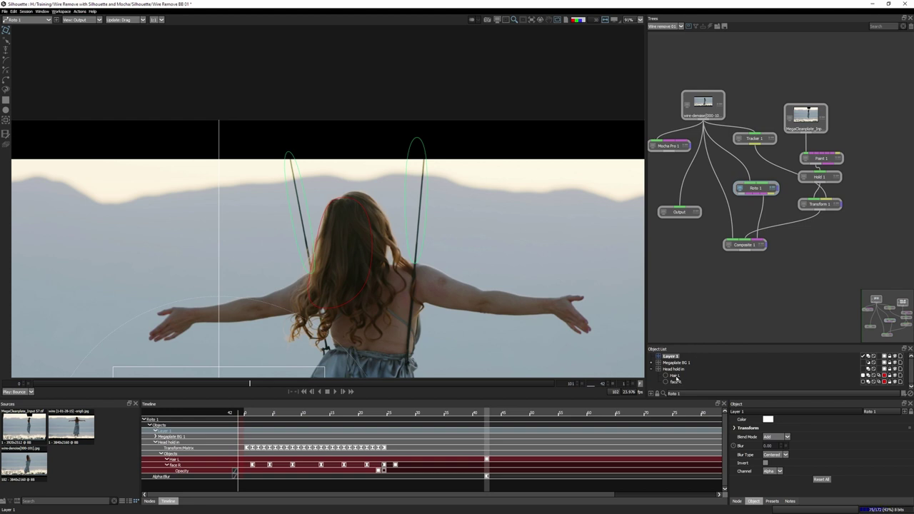
pyautogui.moveTo(675, 379)
pyautogui.mouseDown()
pyautogui.moveTo(671, 358)
pyautogui.moveTo(671, 375)
pyautogui.mouseUp()
pyautogui.click(655, 375)
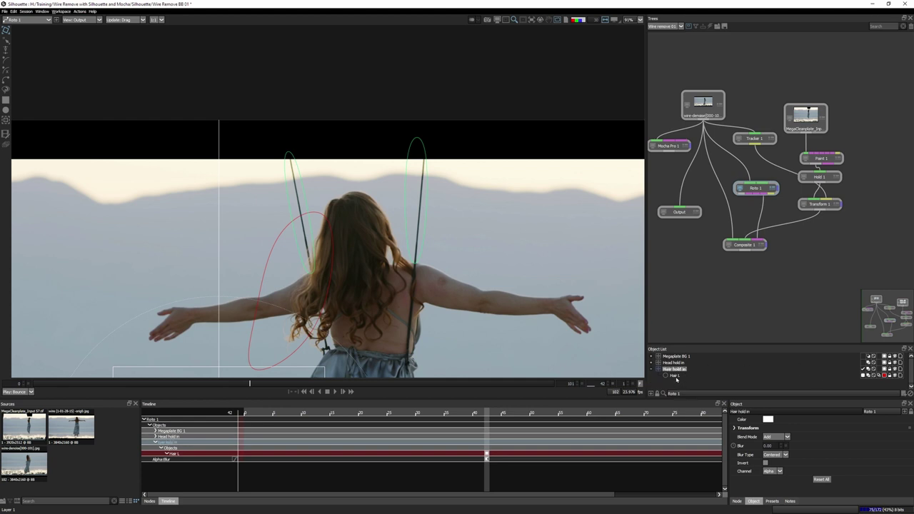
# Step: Move and scale Hair L on frame 42 so that it covers the left half of the woman's hair
pyautogui.click(675, 376)
pyautogui.moveTo(335, 244); pyautogui.dragTo(361, 232)
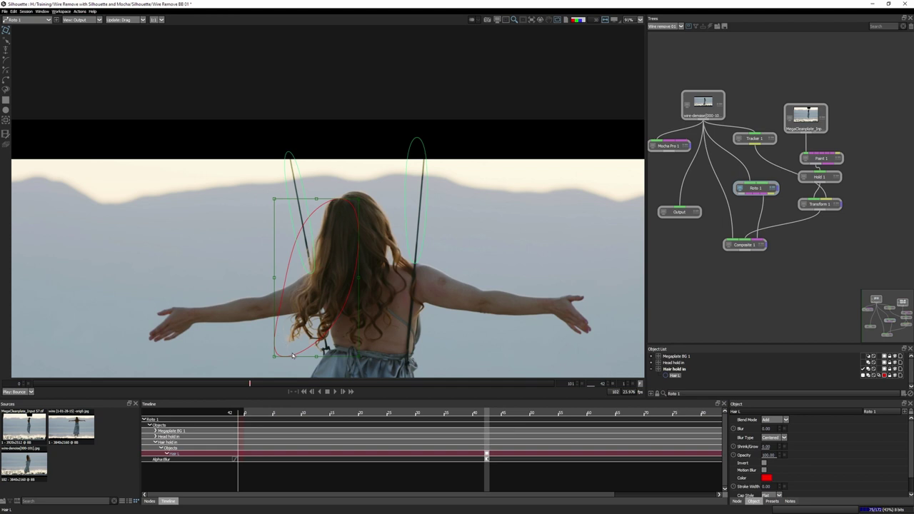
pyautogui.moveTo(318, 358); pyautogui.dragTo(338, 340)
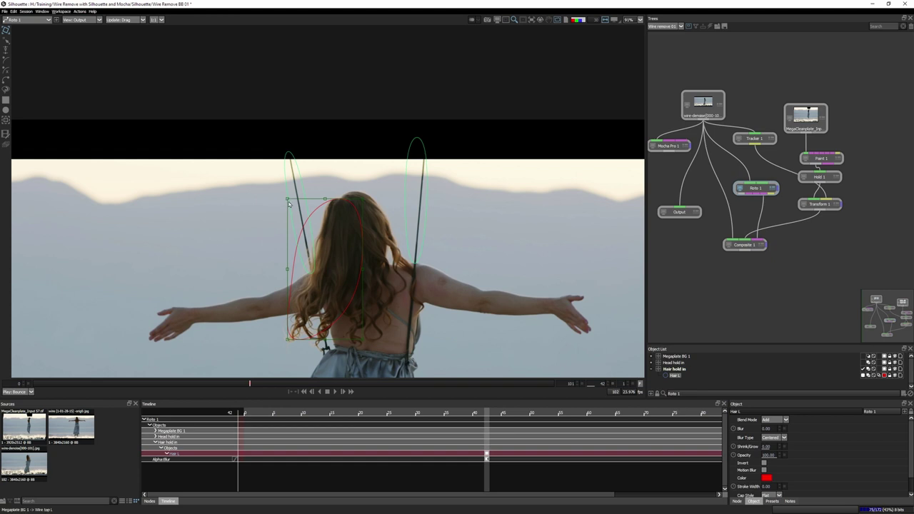
pyautogui.moveTo(325, 200); pyautogui.dragTo(300, 197)
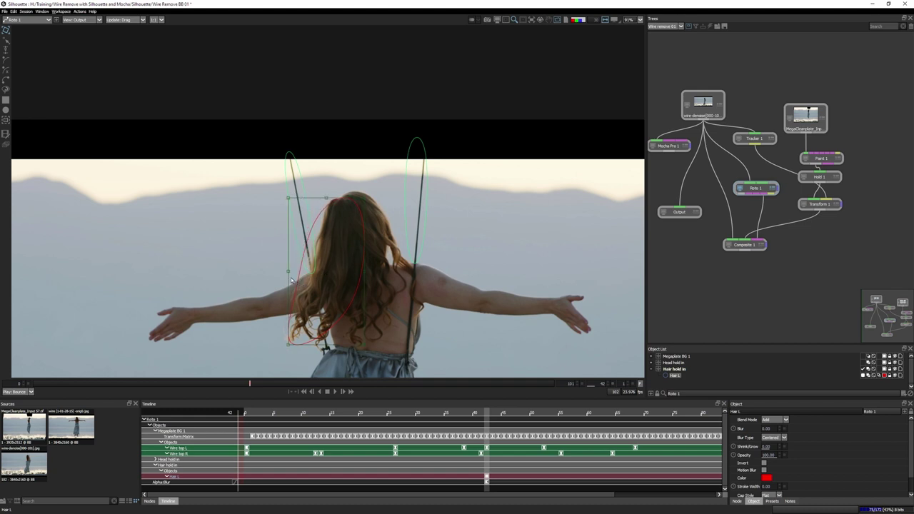
pyautogui.moveTo(290, 275); pyautogui.dragTo(328, 268)
# Step: Reshape Hair L's control points to the hair outline, adding a point on the lower left edge
pyautogui.moveTo(330, 200); pyautogui.dragTo(322, 202)
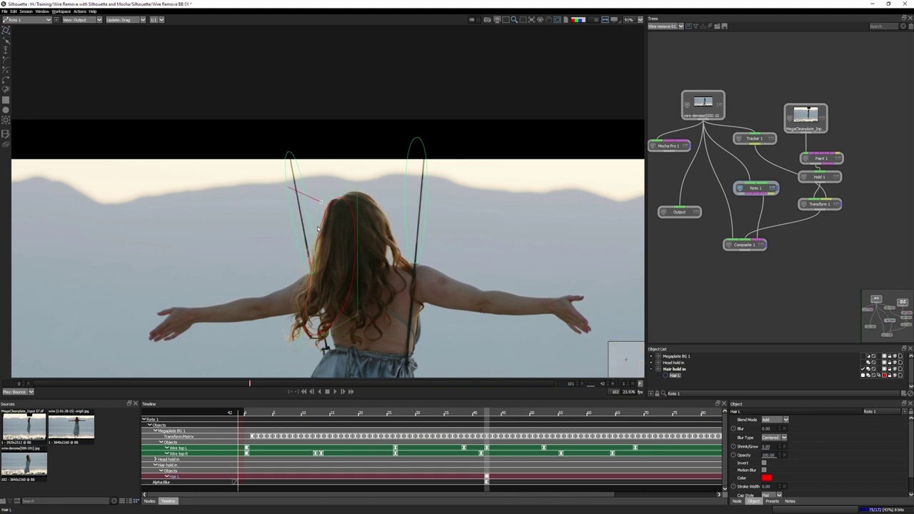
pyautogui.moveTo(290, 356); pyautogui.dragTo(287, 317)
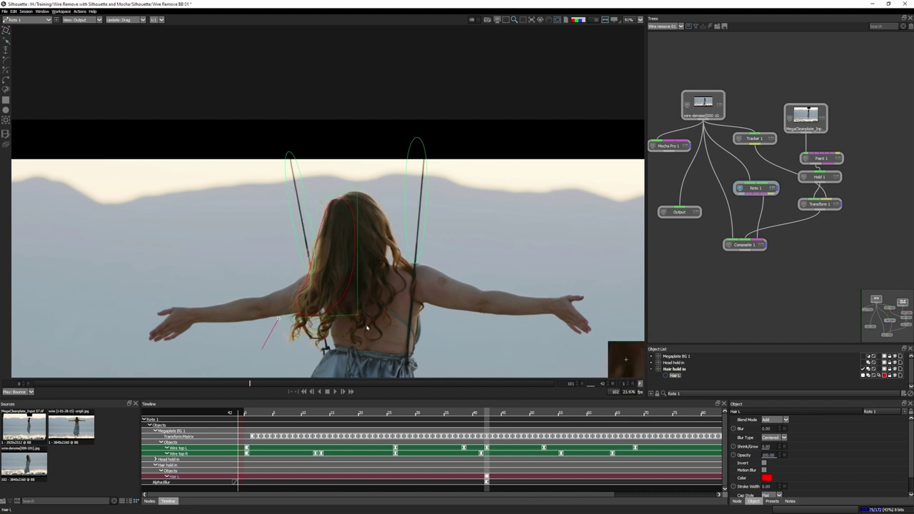
pyautogui.moveTo(357, 314); pyautogui.dragTo(359, 309)
pyautogui.keyDown('alt'); pyautogui.click(310, 288); pyautogui.keyUp('alt')
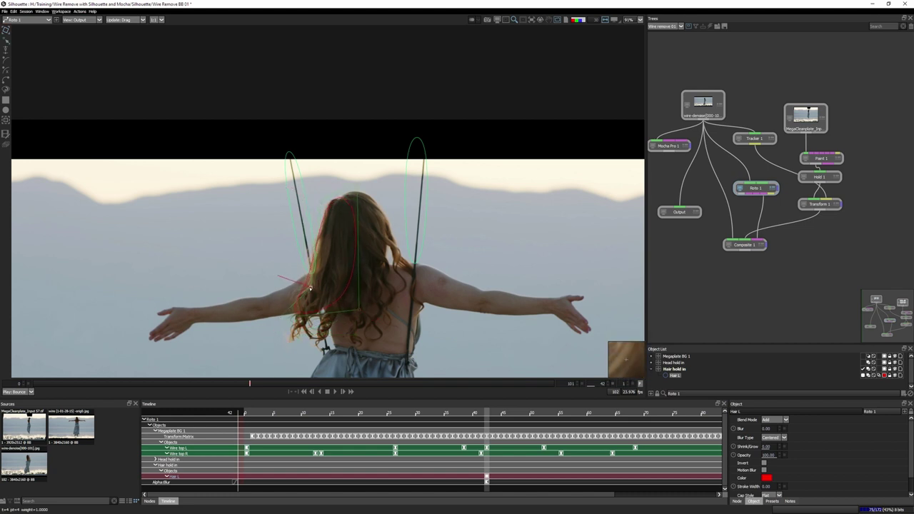
pyautogui.moveTo(323, 201); pyautogui.dragTo(321, 202)
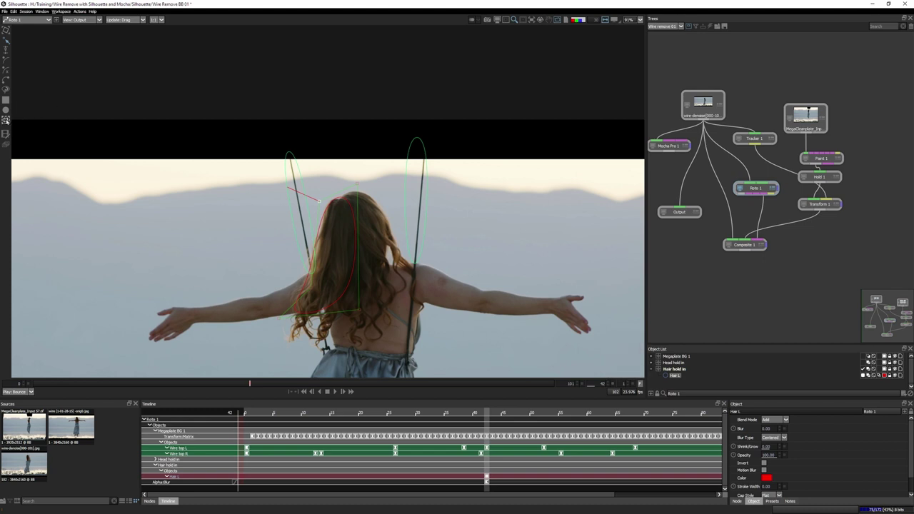
# Step: Track the Hair hold in layer backward from frame 42 to 0 using the Mocha Tracker without Perspective, and check the motion
pyautogui.click(5, 122)
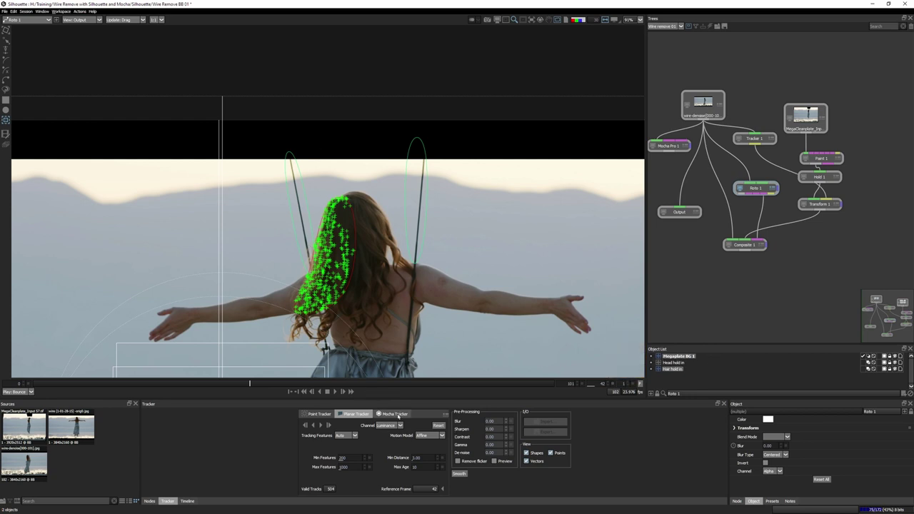
pyautogui.click(398, 415)
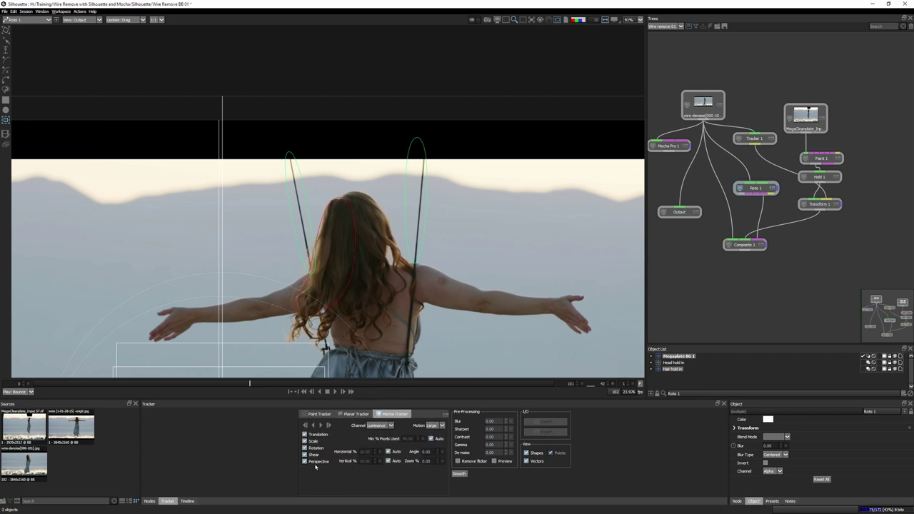
pyautogui.click(313, 426)
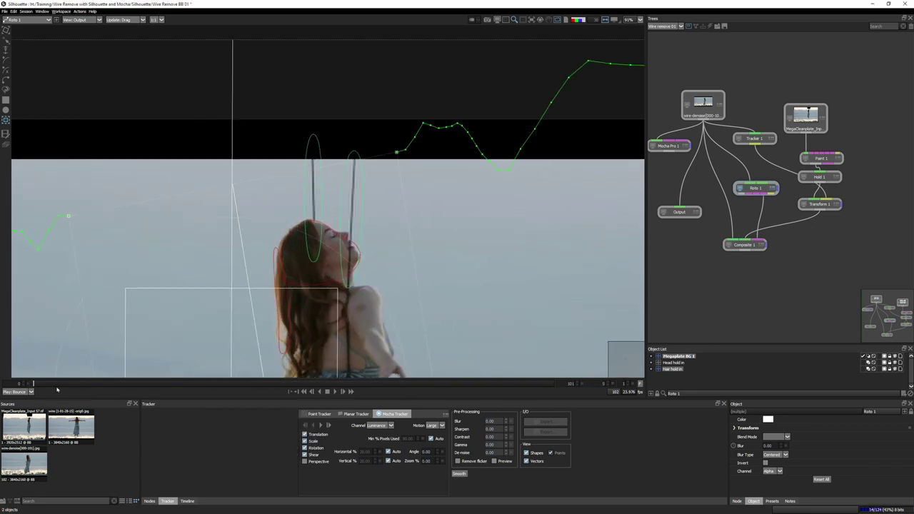
pyautogui.moveTo(59, 386); pyautogui.dragTo(239, 384)
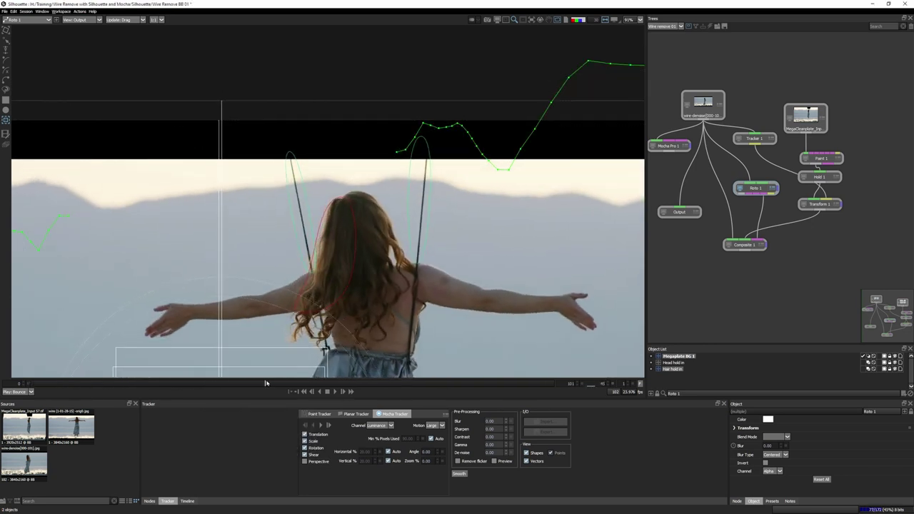
pyautogui.click(187, 500)
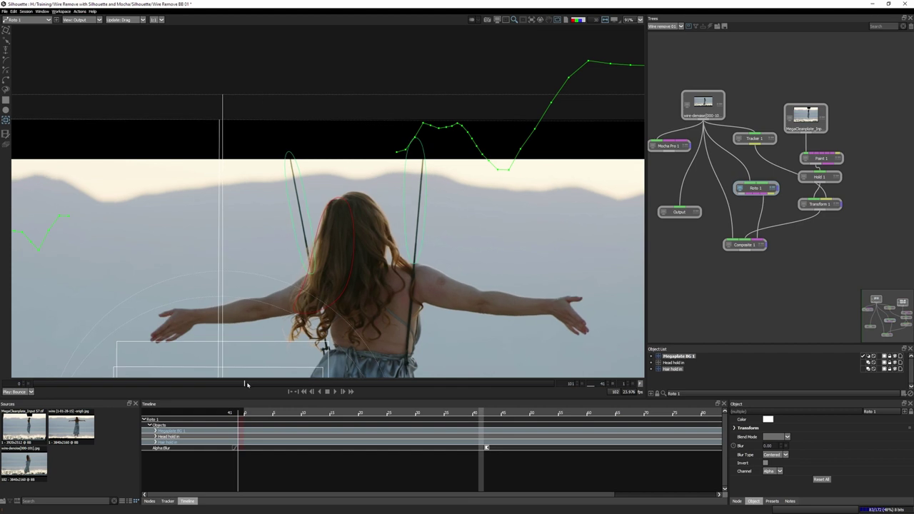
# Step: Track the Hair hold in layer forward from frame 42 with the Mocha Tracker and scrub the frames to check the motion
pyautogui.click(167, 501)
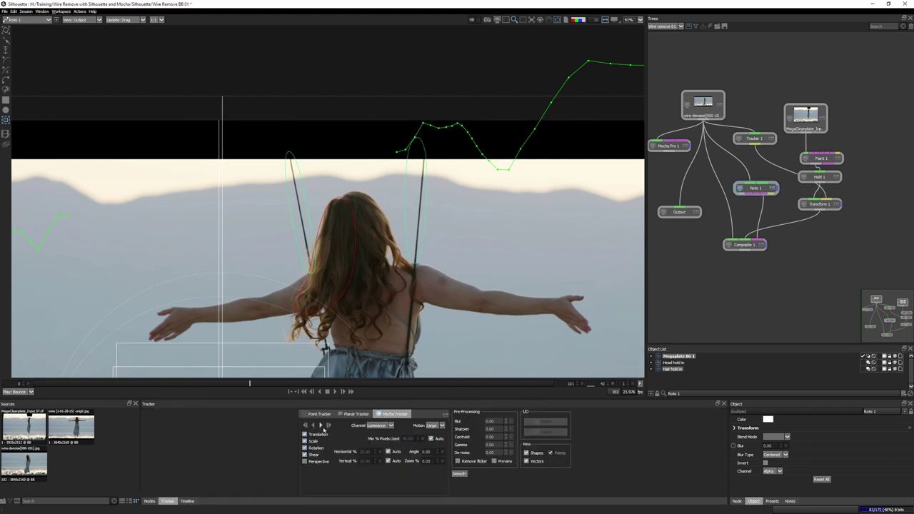
pyautogui.click(322, 427)
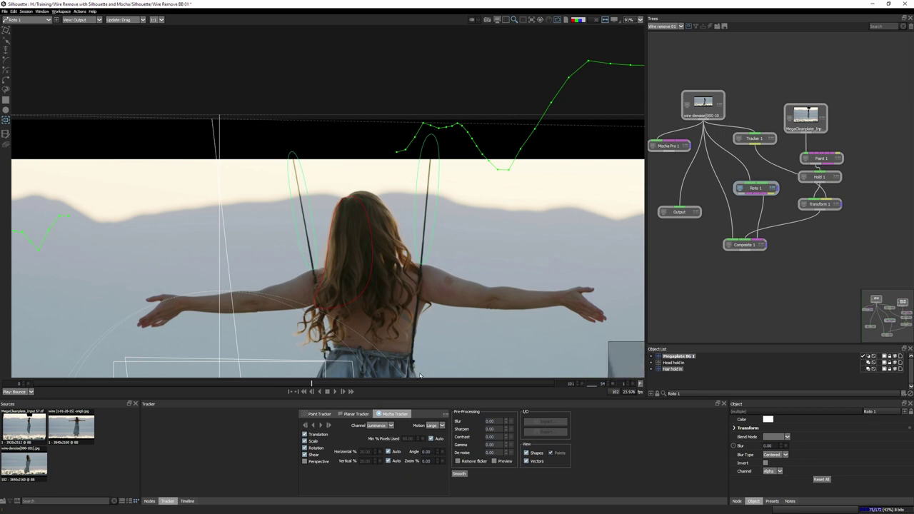
pyautogui.moveTo(312, 383); pyautogui.dragTo(167, 390)
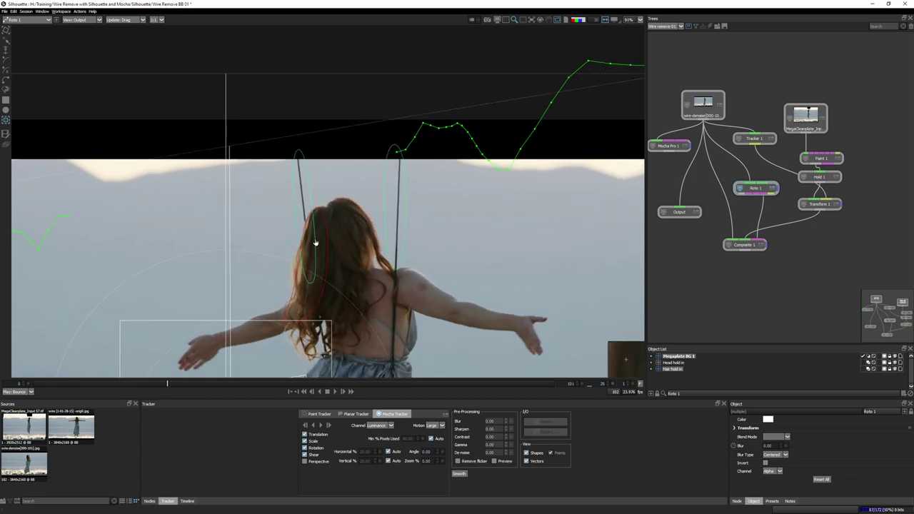
# Step: Reshape Hair L on frame 23 so that its upper control points follow the hair outline
pyautogui.click(7, 43)
pyautogui.click(32, 55)
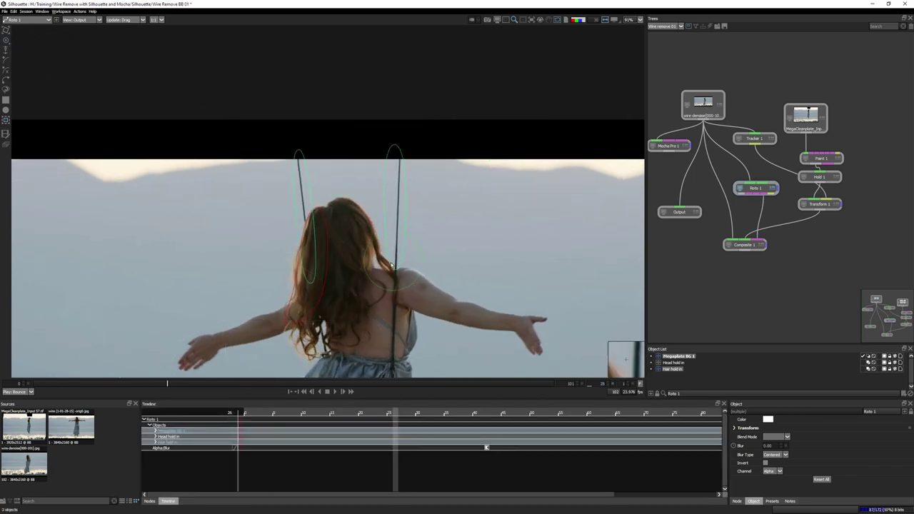
pyautogui.press('Left')
pyautogui.press('Left')
pyautogui.press('Left')
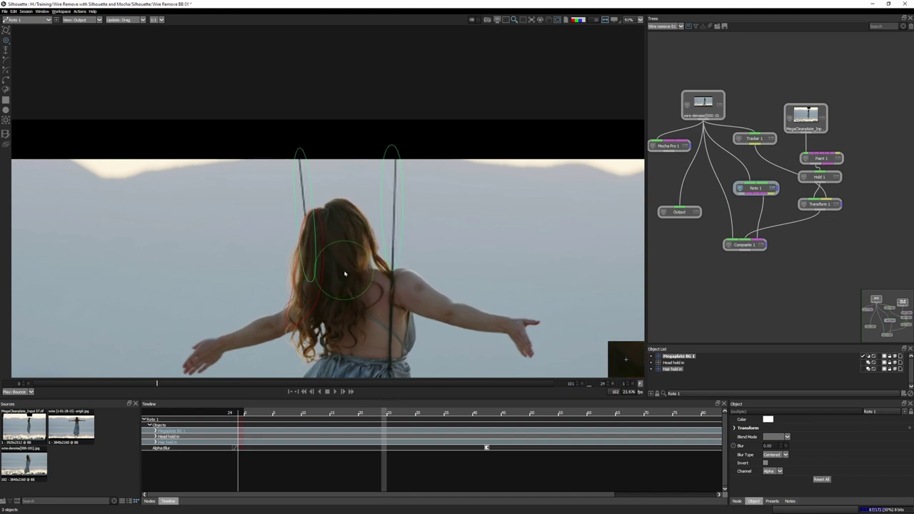
pyautogui.moveTo(313, 240); pyautogui.dragTo(335, 233)
pyautogui.click(320, 220)
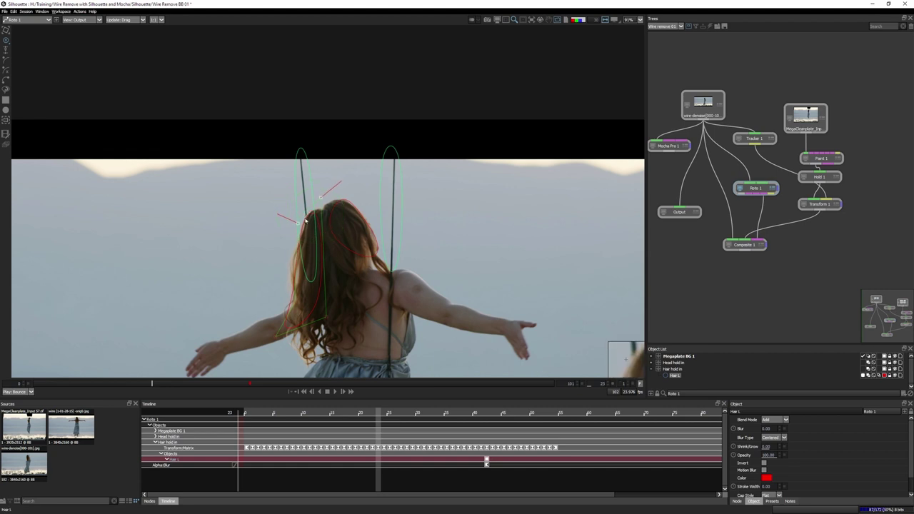
# Step: Adjust Hair L's upper control points to the hair outline on frame 20
pyautogui.press('Left')
pyautogui.press('Left')
pyautogui.press('Left')
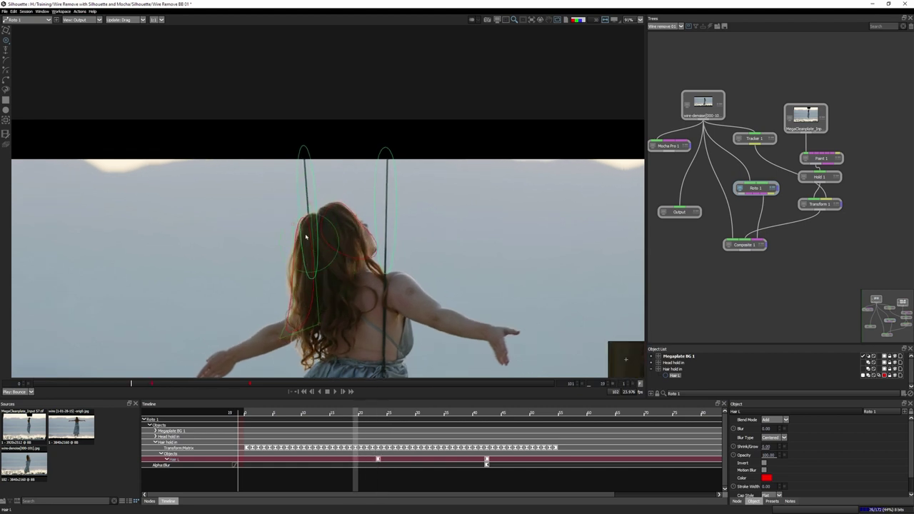
pyautogui.moveTo(333, 200); pyautogui.dragTo(347, 195)
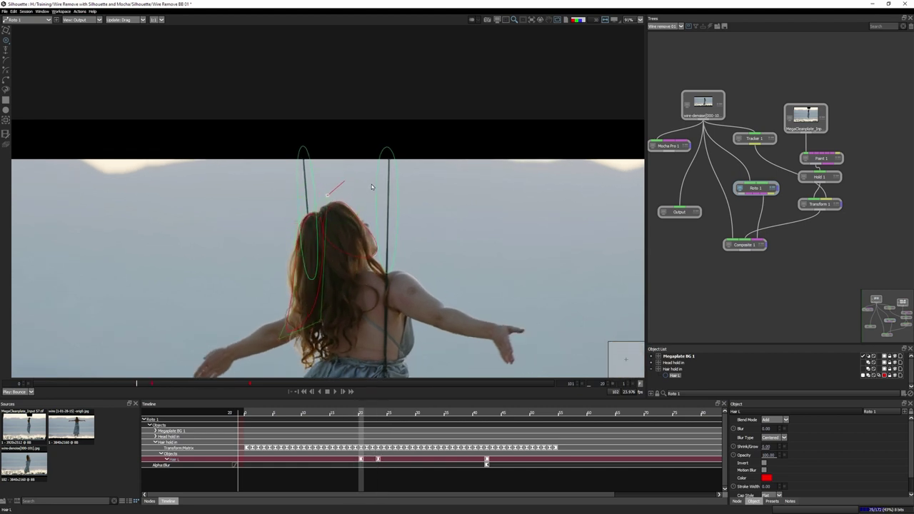
pyautogui.moveTo(296, 229); pyautogui.dragTo(291, 223)
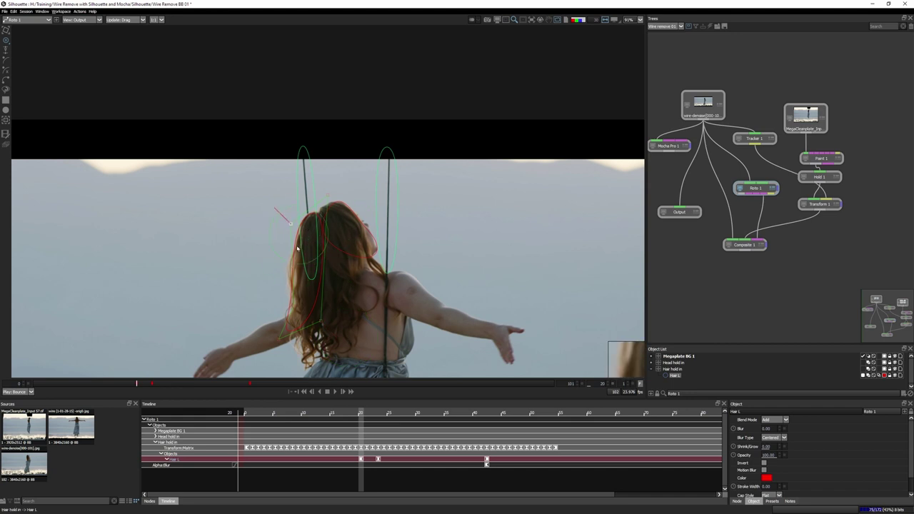
pyautogui.moveTo(323, 209); pyautogui.dragTo(329, 206)
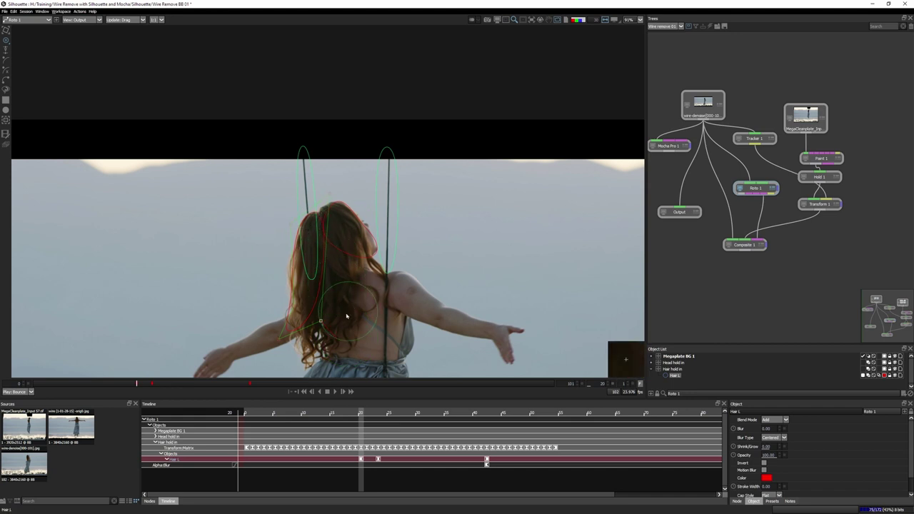
# Step: Step through the frames around 20 and scrub between 28 and 13, checking Hair L against the hair
pyautogui.press('x')
pyautogui.press('x')
pyautogui.press('x')
pyautogui.press('z')
pyautogui.press('z')
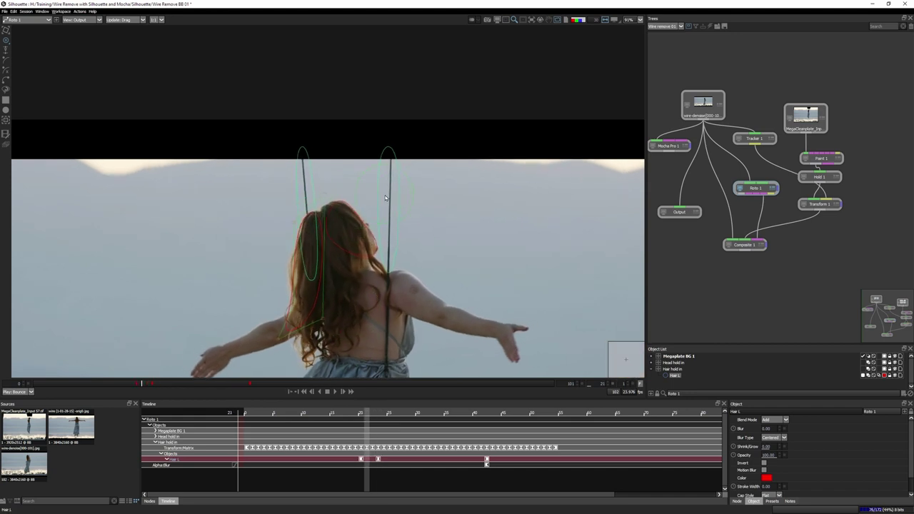
pyautogui.press('x')
pyautogui.press('x')
pyautogui.click(307, 218)
pyautogui.click(178, 384)
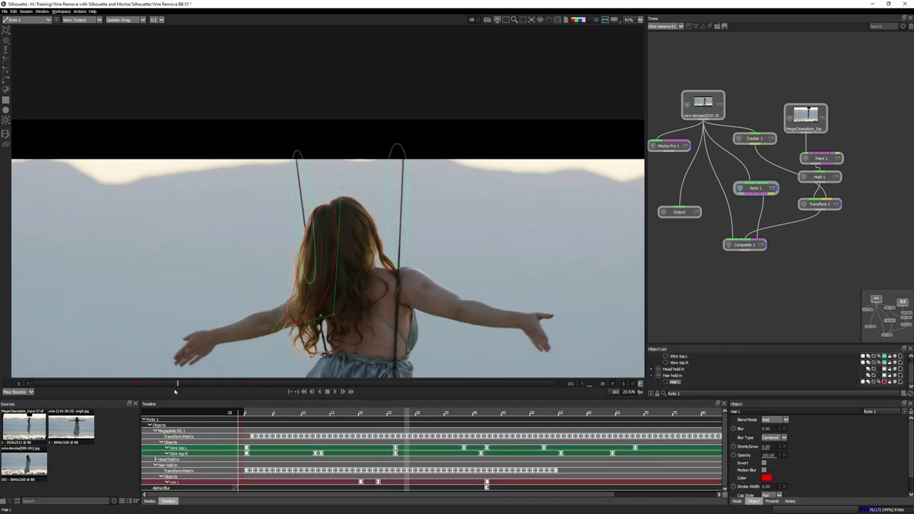
pyautogui.moveTo(174, 392); pyautogui.dragTo(100, 384)
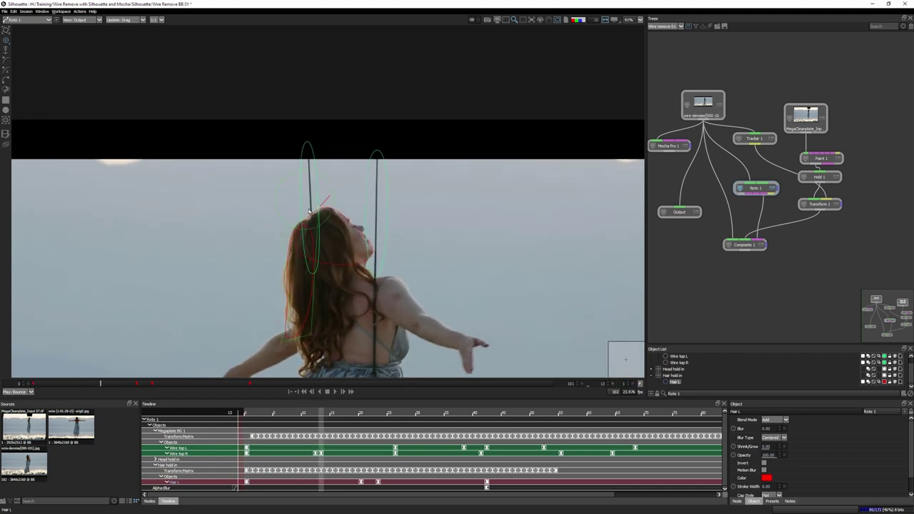
# Step: Lock Wire top L and the Head hold in layer, and reshape Hair L to the hair outline on frame 13
pyautogui.click(309, 211)
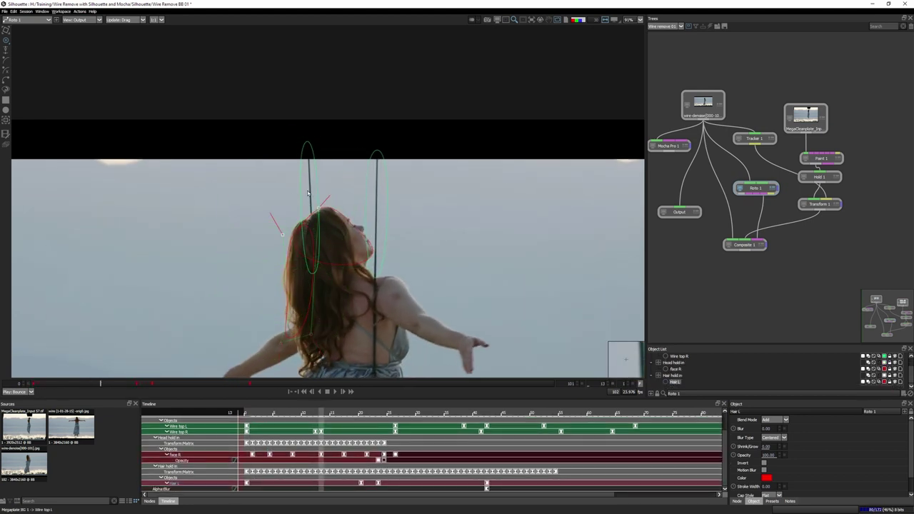
pyautogui.click(308, 193)
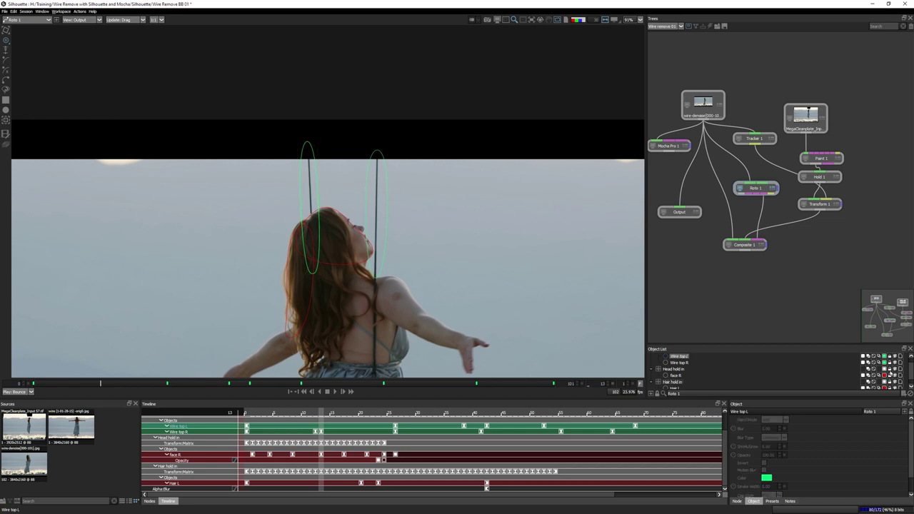
pyautogui.click(890, 370)
pyautogui.click(308, 272)
pyautogui.moveTo(295, 232); pyautogui.dragTo(290, 223)
pyautogui.moveTo(295, 286); pyautogui.dragTo(294, 276)
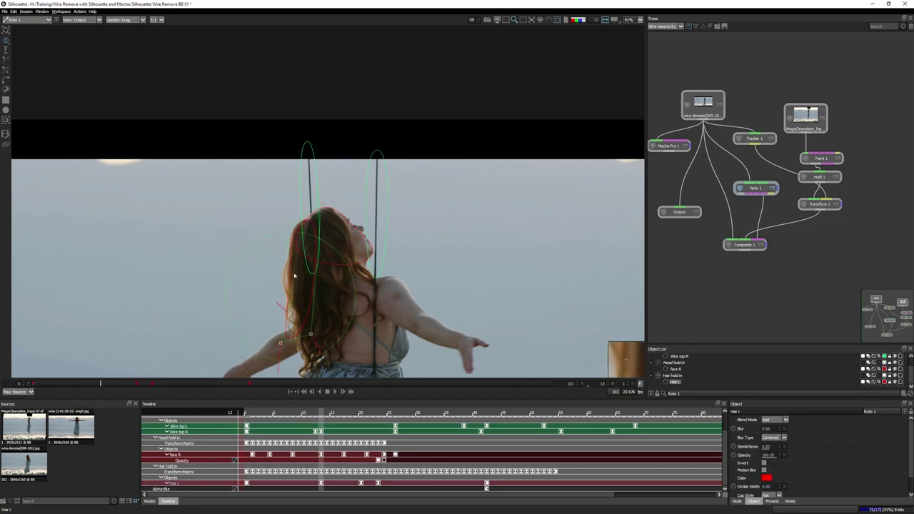
pyautogui.moveTo(353, 333); pyautogui.dragTo(407, 322)
# Step: Scrub Hair L up to frame 51, and check the Composite 1 output back to frame 13
pyautogui.moveTo(107, 384); pyautogui.dragTo(296, 383)
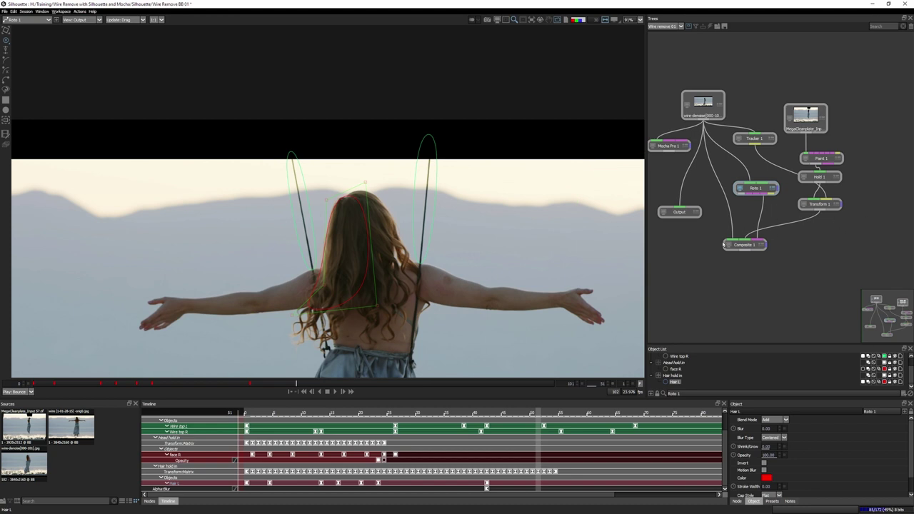
pyautogui.click(748, 247)
pyautogui.moveTo(296, 384)
pyautogui.mouseDown()
pyautogui.moveTo(25, 411)
pyautogui.moveTo(121, 408)
pyautogui.moveTo(104, 410)
pyautogui.mouseUp()
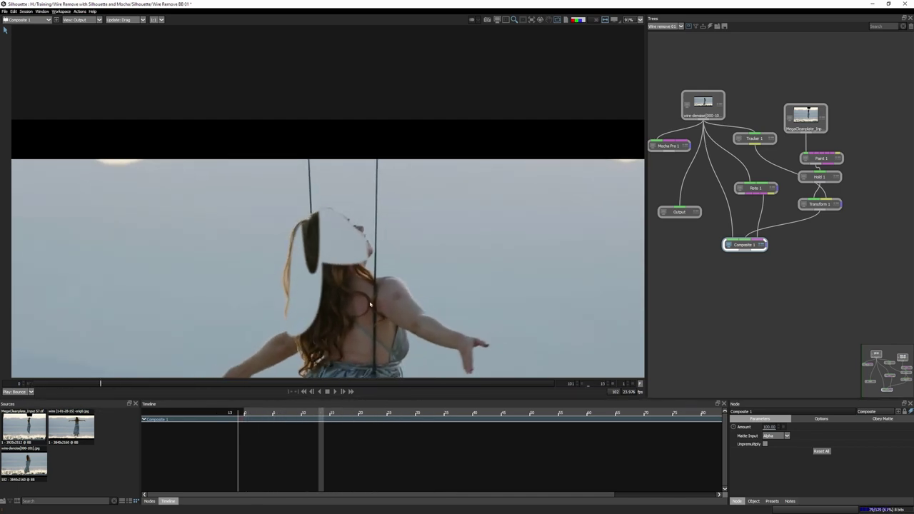
# Step: Open Roto 1 for editing and collapse the Megaplate BG 1, Head hold in and Hair hold in layers
pyautogui.click(757, 189)
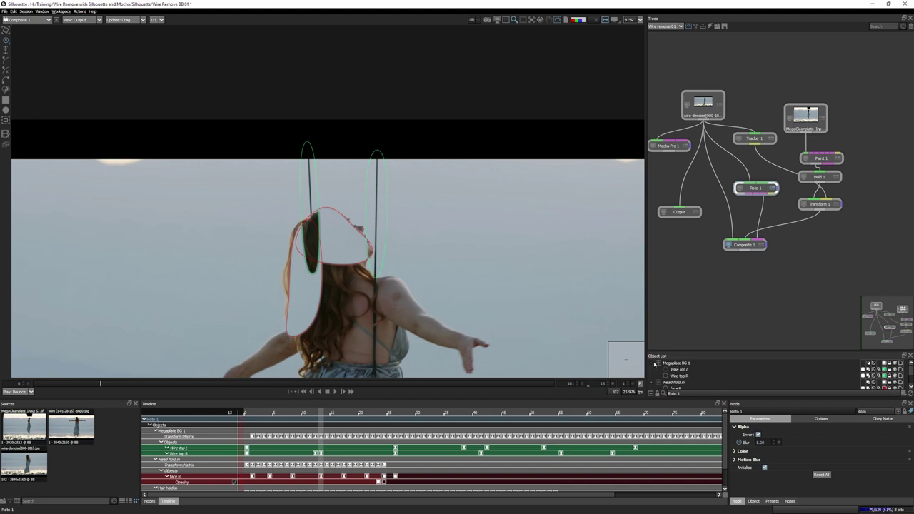
pyautogui.click(654, 364)
pyautogui.click(652, 369)
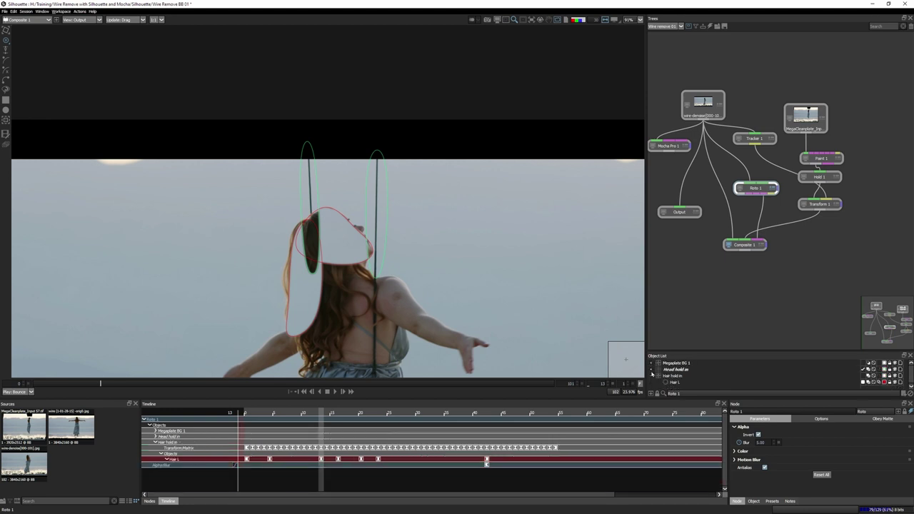
pyautogui.click(653, 376)
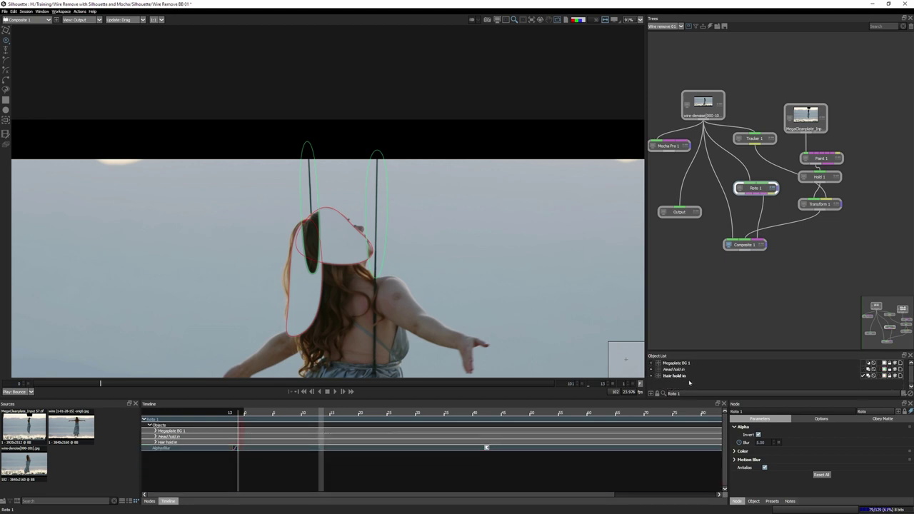
# Step: View Roto 1's alpha matte and scrub through the frames to examine how the hold-in shapes affect it
pyautogui.press('a')
pyautogui.press('a')
pyautogui.press('a')
pyautogui.press('v')
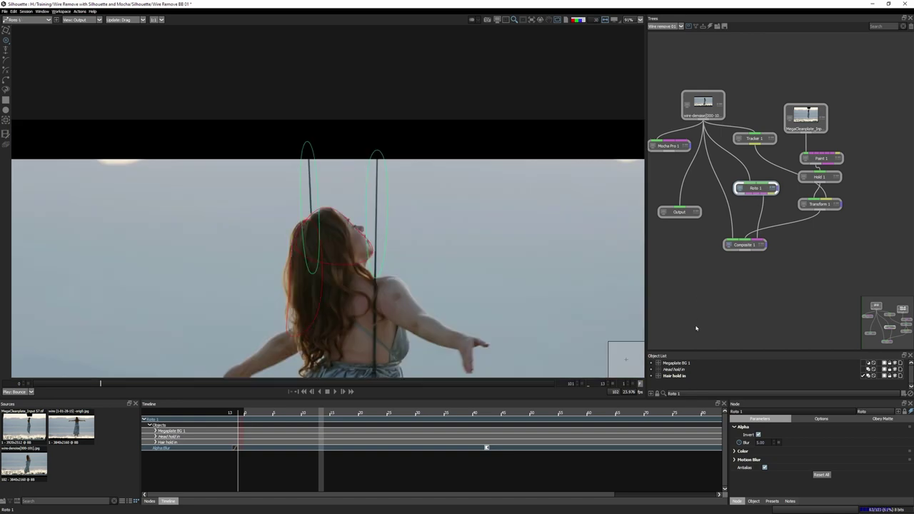
pyautogui.press('a')
pyautogui.press('a')
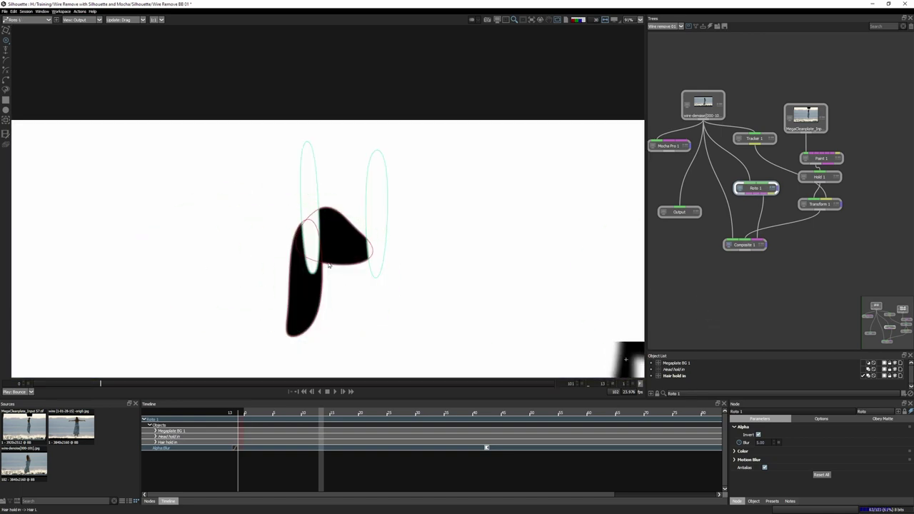
pyautogui.moveTo(215, 385); pyautogui.dragTo(111, 385)
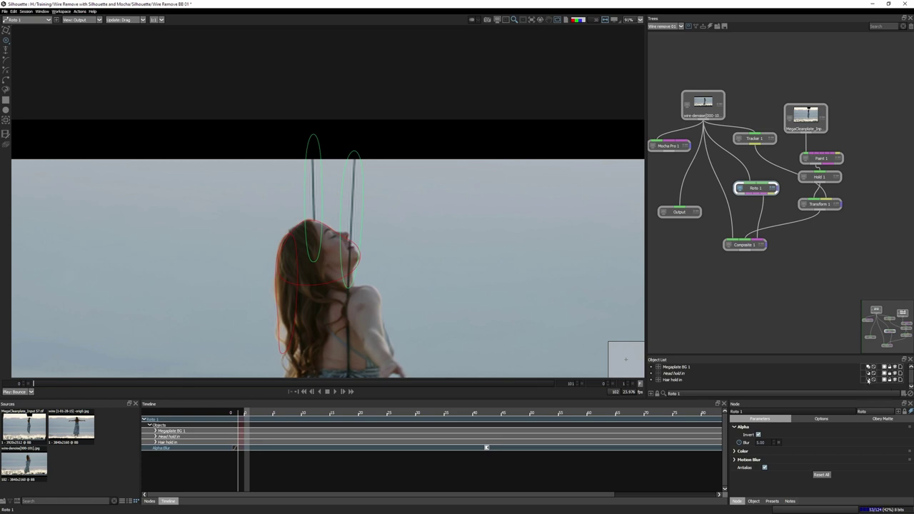
# Step: Show the Roto 1 matte as a colour overlay and move the Megaplate BG 1 layer below Hair hold in
pyautogui.hotkey('shift', 'a')
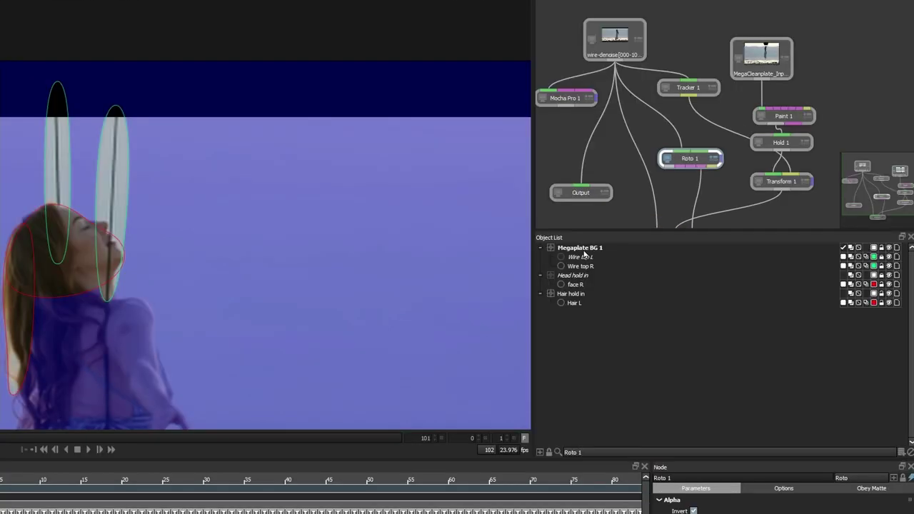
pyautogui.moveTo(682, 253); pyautogui.dragTo(686, 292)
pyautogui.moveTo(590, 308); pyautogui.dragTo(551, 329)
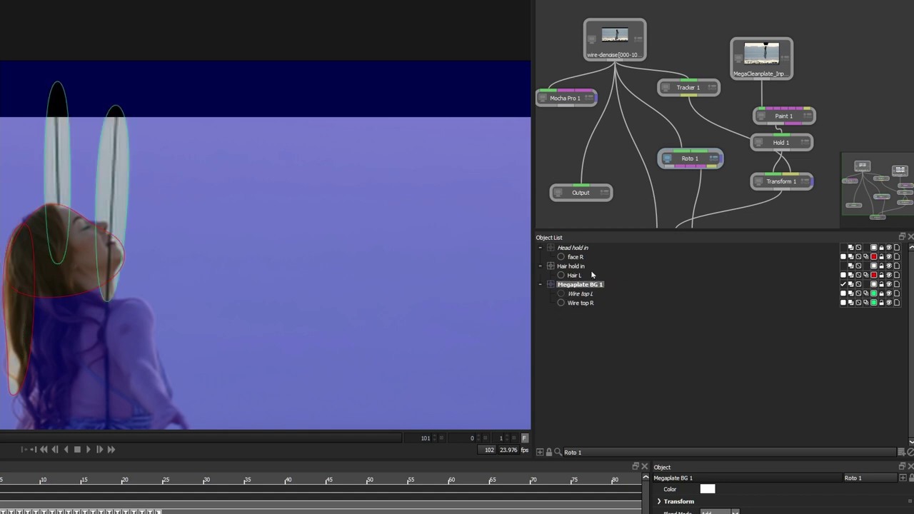
# Step: Set the Head hold in and Hair hold in layers' blend mode to Subtract, and check the matte up to frame 32 without shape outlines
pyautogui.click(578, 248)
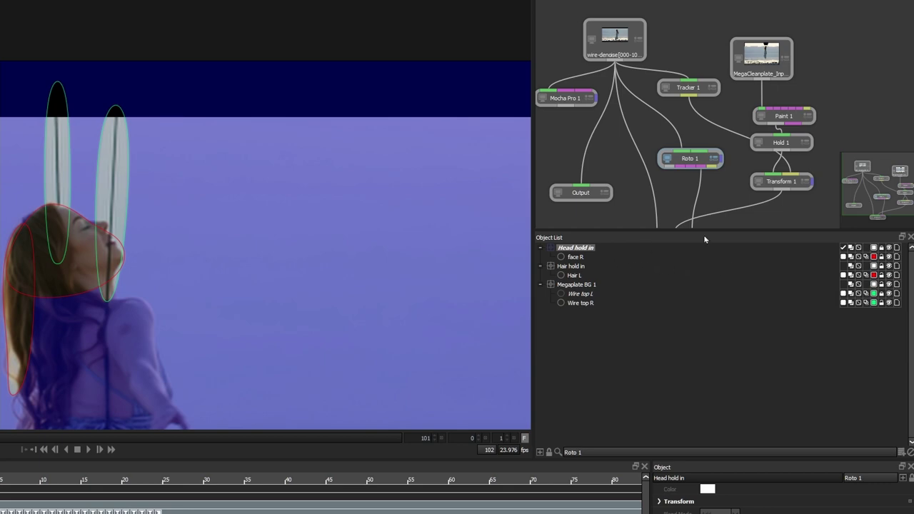
pyautogui.click(855, 247)
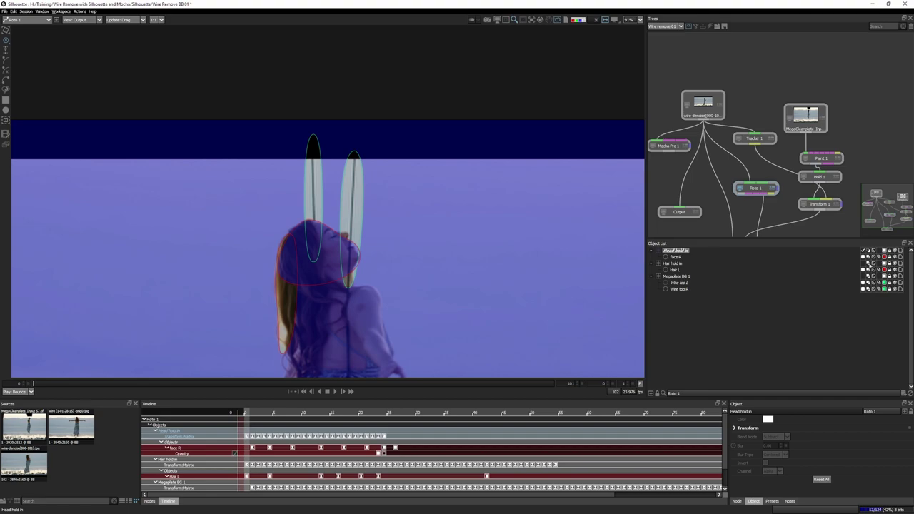
pyautogui.click(868, 264)
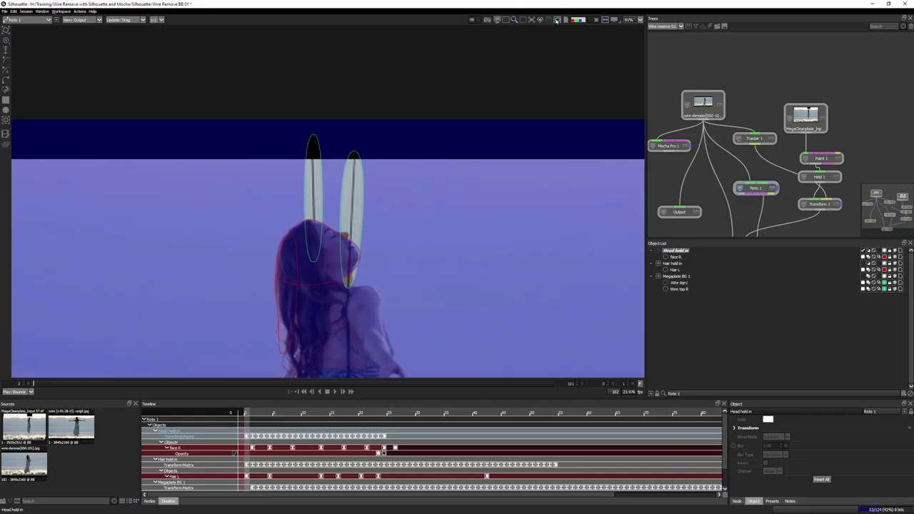
pyautogui.click(557, 20)
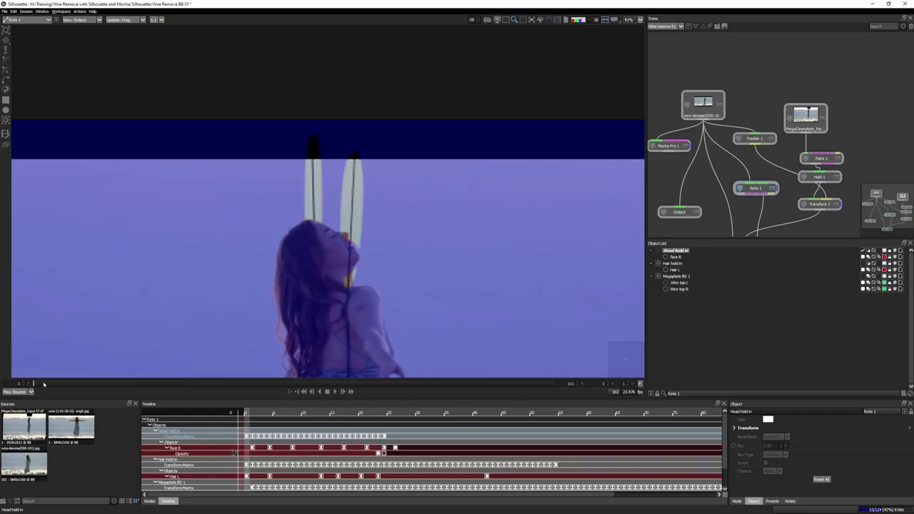
pyautogui.moveTo(44, 385); pyautogui.dragTo(199, 384)
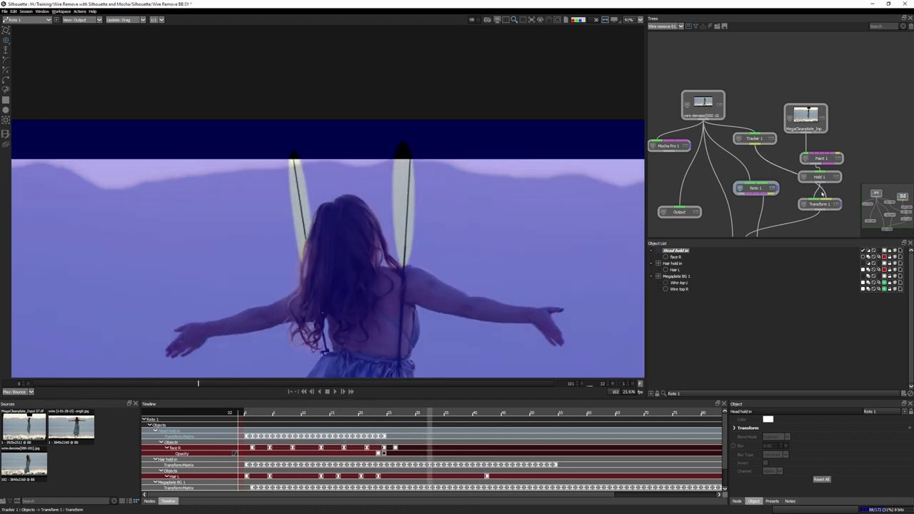
# Step: Enlarge the node tree area, view Composite 1 and scrub its early frames to examine the wire removal around the face and hair
pyautogui.moveTo(770, 240); pyautogui.dragTo(761, 285)
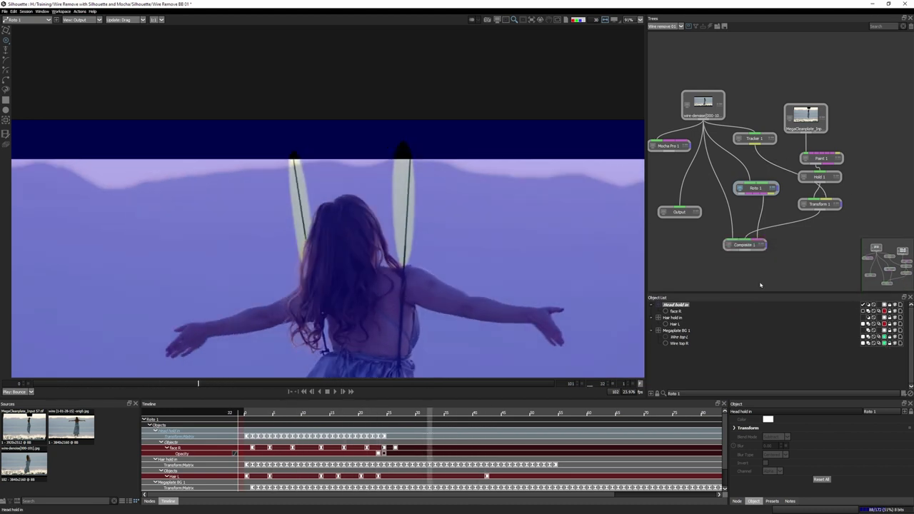
pyautogui.click(747, 249)
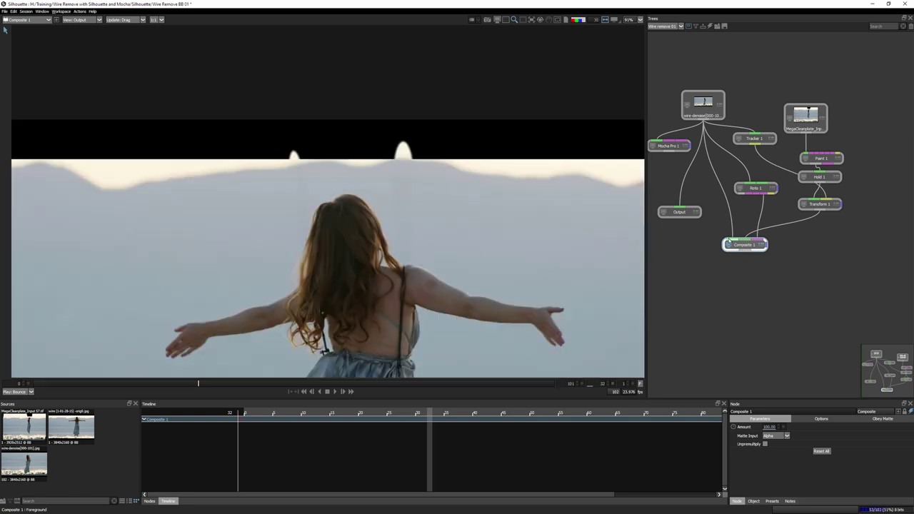
pyautogui.moveTo(86, 384)
pyautogui.mouseDown()
pyautogui.moveTo(103, 384)
pyautogui.moveTo(63, 384)
pyautogui.moveTo(261, 387)
pyautogui.moveTo(65, 381)
pyautogui.moveTo(91, 391)
pyautogui.moveTo(205, 382)
pyautogui.moveTo(143, 382)
pyautogui.moveTo(159, 384)
pyautogui.mouseUp()
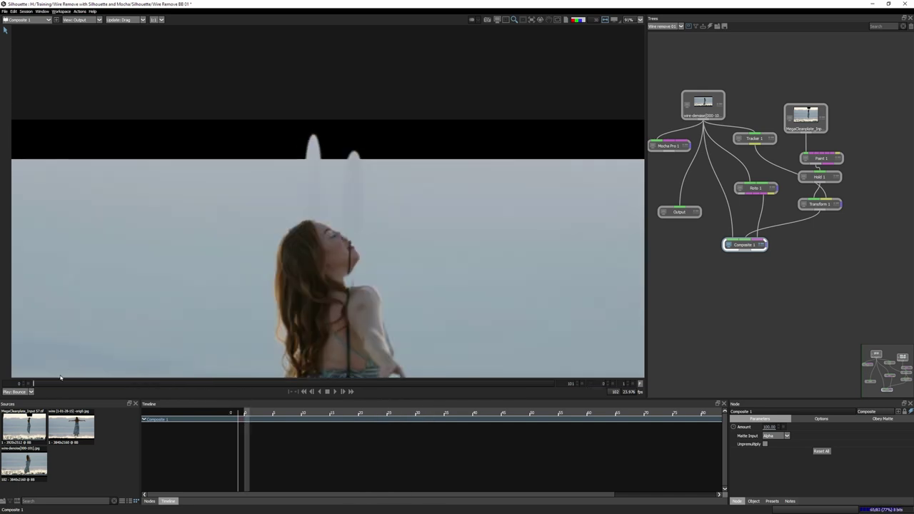
pyautogui.moveTo(42, 384)
pyautogui.mouseDown()
pyautogui.moveTo(96, 383)
pyautogui.moveTo(59, 385)
pyautogui.mouseUp()
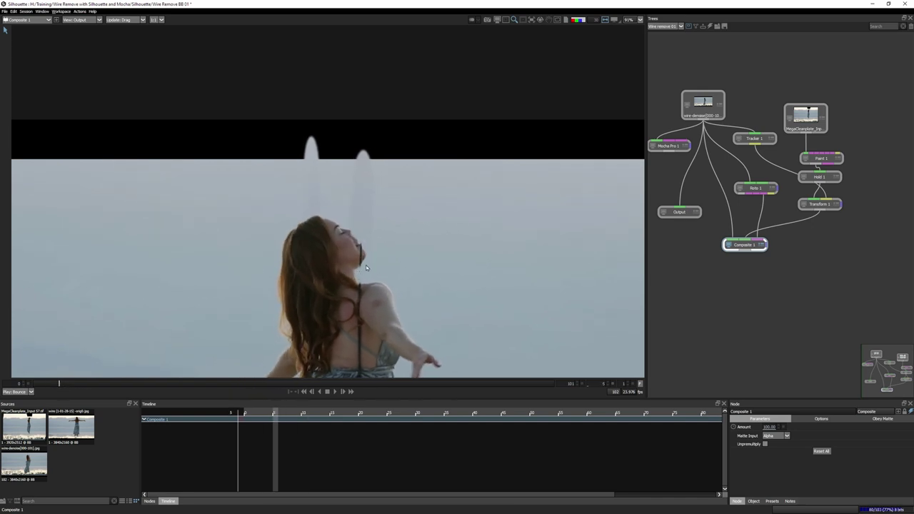
# Step: At frame 11, set the Roto 1 node's overall alpha blur to 0
pyautogui.moveTo(60, 378)
pyautogui.mouseDown()
pyautogui.moveTo(47, 384)
pyautogui.moveTo(90, 384)
pyautogui.mouseUp()
pyautogui.click(755, 188)
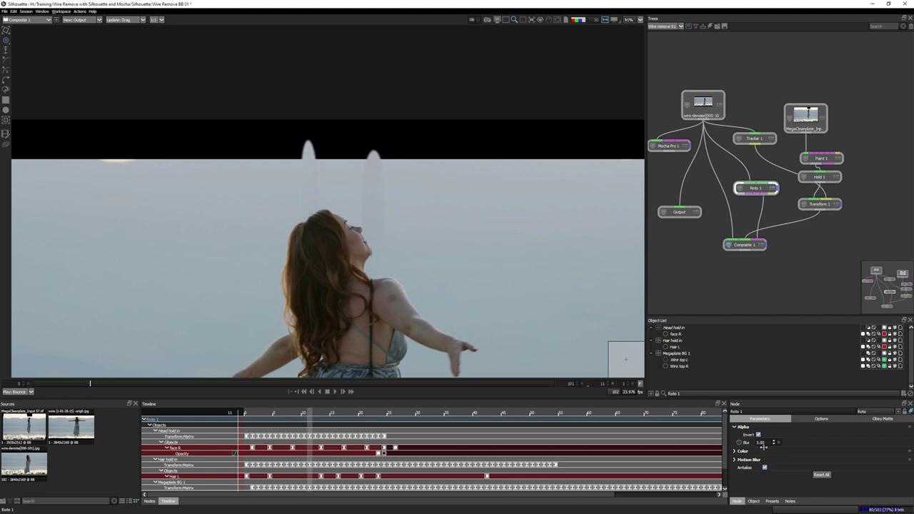
pyautogui.moveTo(763, 444); pyautogui.dragTo(668, 452)
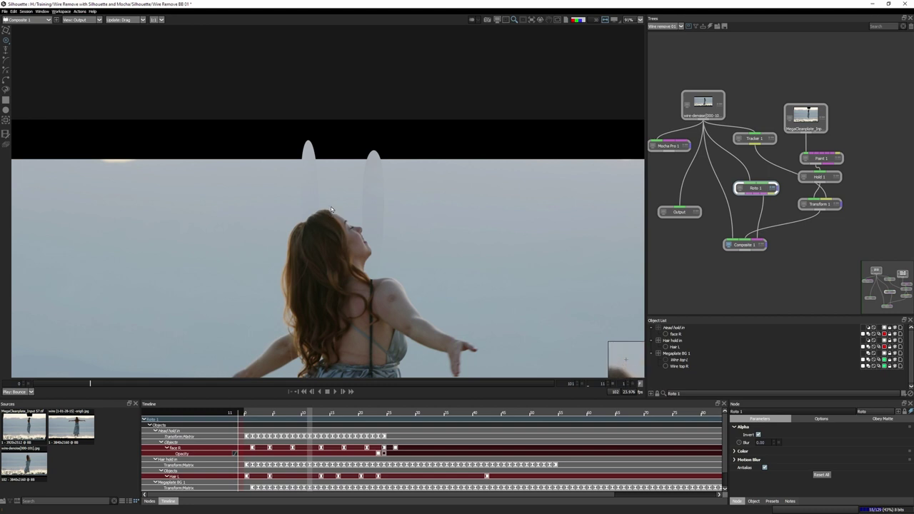
# Step: Give the Megaplate BG 1 layer its own blur of 15
pyautogui.click(677, 354)
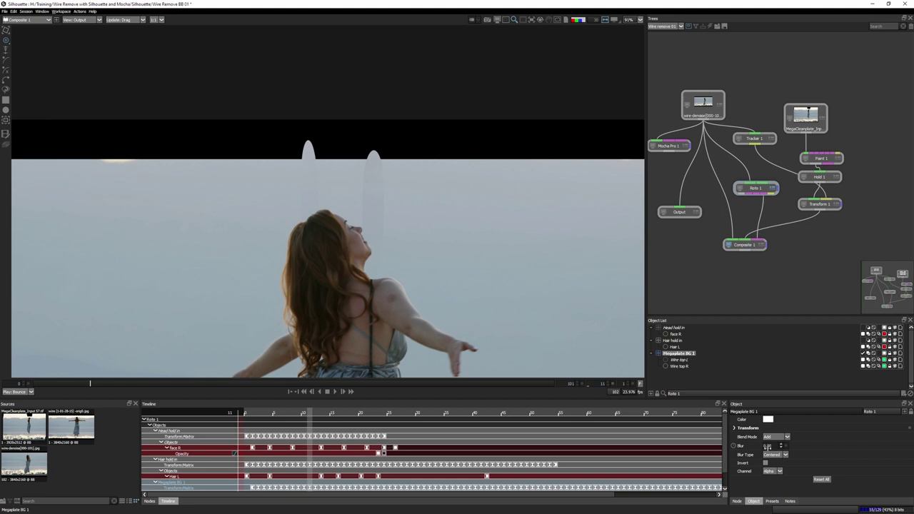
pyautogui.moveTo(781, 445); pyautogui.dragTo(781, 446)
pyautogui.hotkey('ctrl', 'z')
pyautogui.moveTo(778, 448); pyautogui.dragTo(782, 434)
# Step: Try the Outer blur type on the Megaplate BG 1 layer with the blur at 7, and compare it with Inner
pyautogui.click(775, 455)
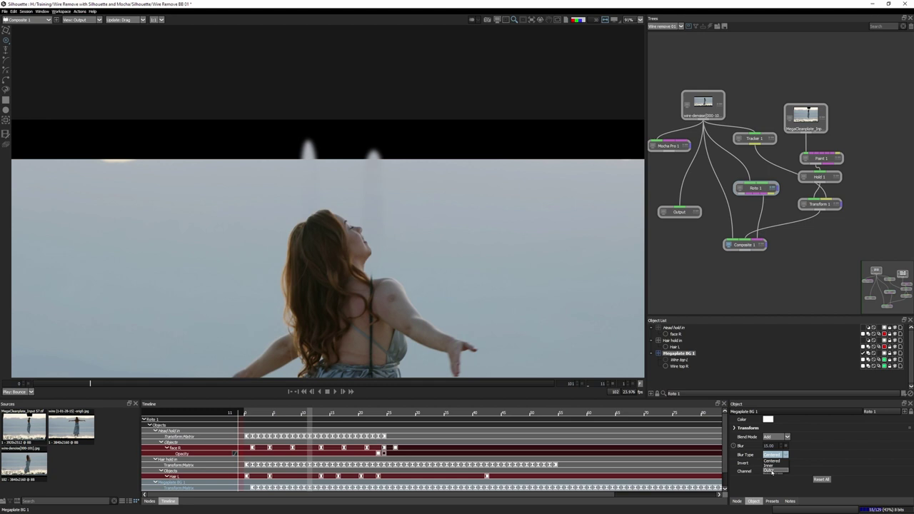
pyautogui.click(771, 471)
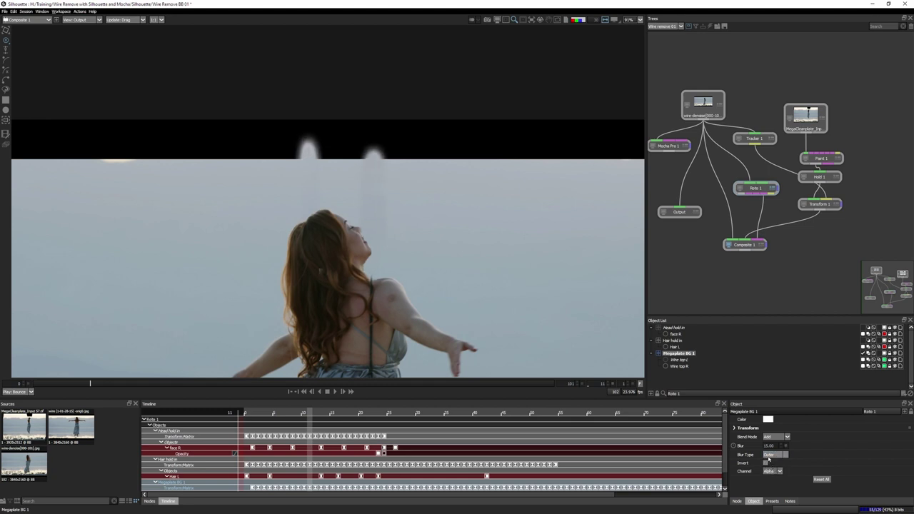
pyautogui.moveTo(772, 449)
pyautogui.mouseDown()
pyautogui.moveTo(754, 451)
pyautogui.moveTo(769, 452)
pyautogui.mouseUp()
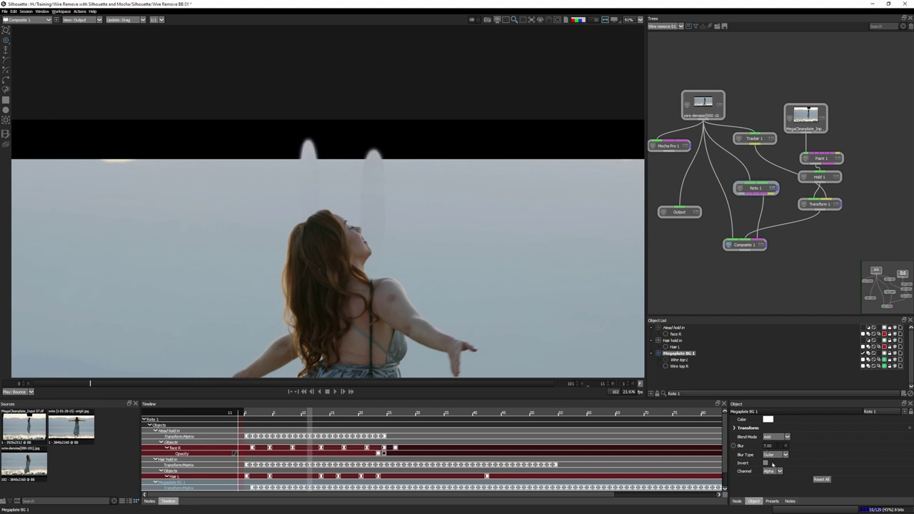
pyautogui.click(775, 454)
pyautogui.click(775, 466)
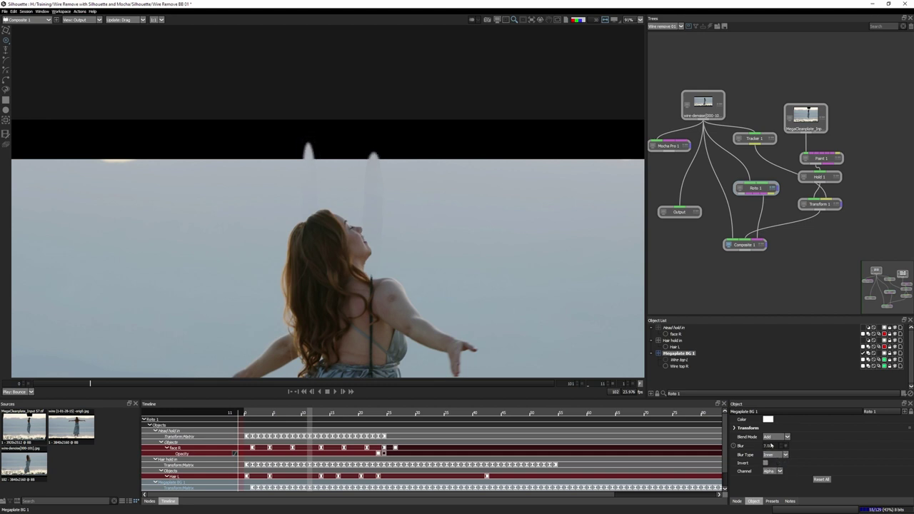
# Step: Set the Megaplate BG 1 layer's blur type to Centered and its blur to 9
pyautogui.click(782, 458)
pyautogui.click(777, 461)
pyautogui.moveTo(771, 446); pyautogui.dragTo(765, 448)
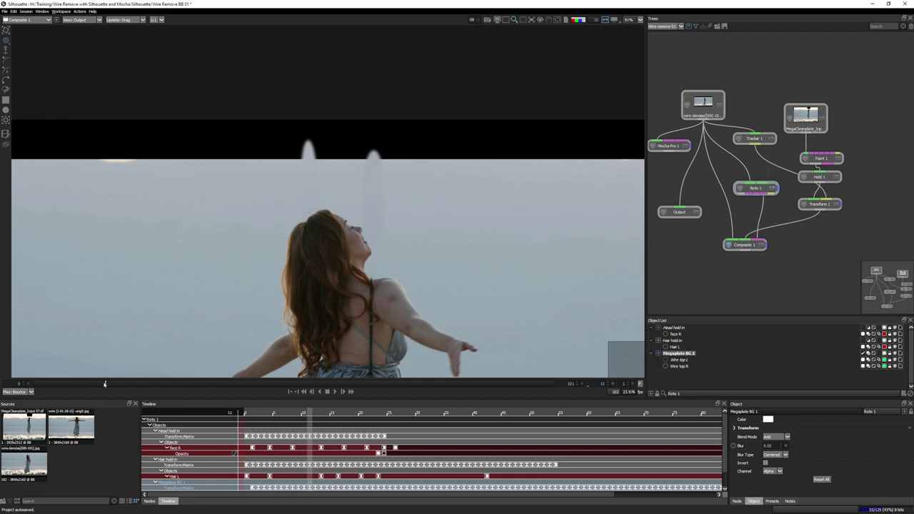
# Step: Scrub through the whole shot to examine the softened wire mattes around the head and hair, ending at frame 11
pyautogui.click(128, 385)
pyautogui.moveTo(127, 385); pyautogui.dragTo(58, 384)
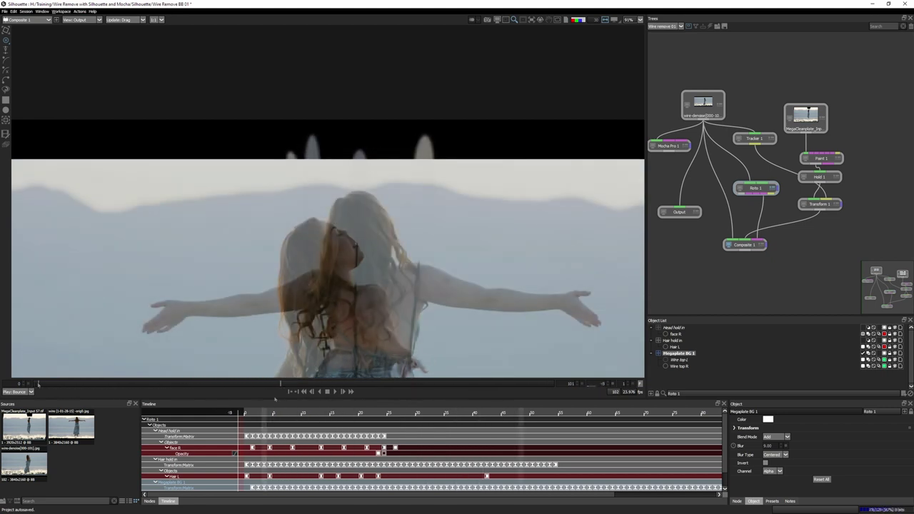
pyautogui.moveTo(278, 385); pyautogui.dragTo(580, 386)
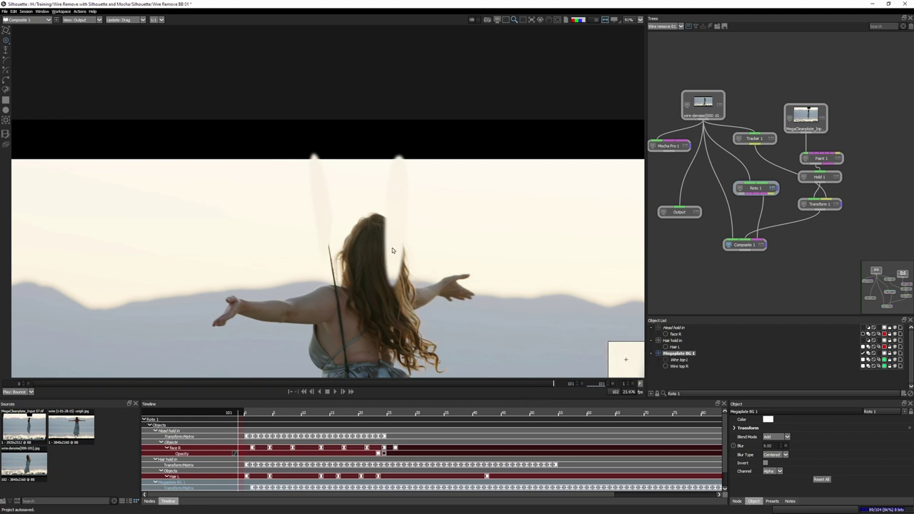
pyautogui.moveTo(553, 384)
pyautogui.mouseDown()
pyautogui.moveTo(419, 384)
pyautogui.moveTo(554, 384)
pyautogui.mouseUp()
pyautogui.click(472, 384)
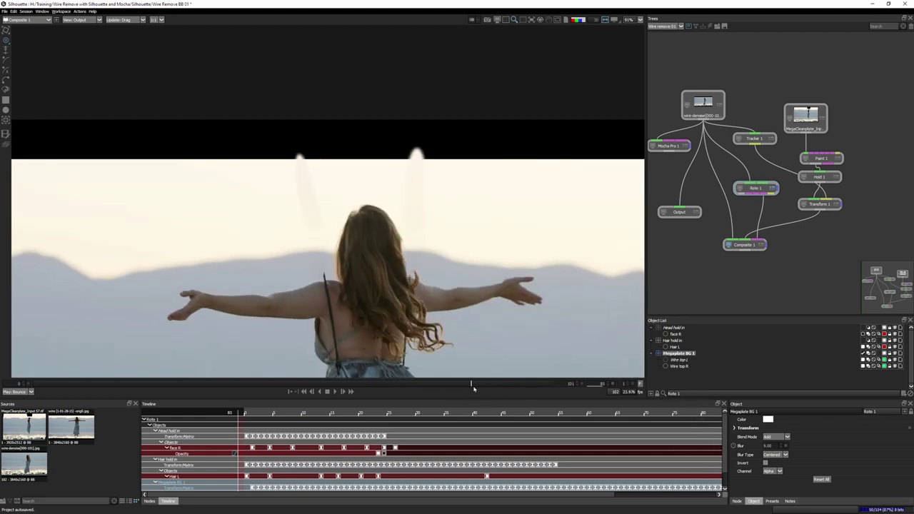
pyautogui.moveTo(473, 389); pyautogui.dragTo(87, 399)
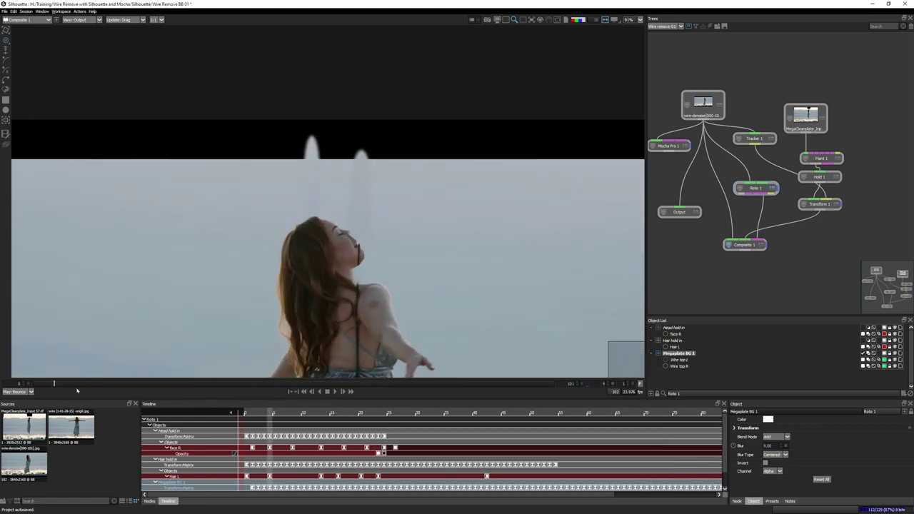
pyautogui.moveTo(72, 383)
pyautogui.mouseDown()
pyautogui.moveTo(42, 385)
pyautogui.moveTo(161, 384)
pyautogui.mouseUp()
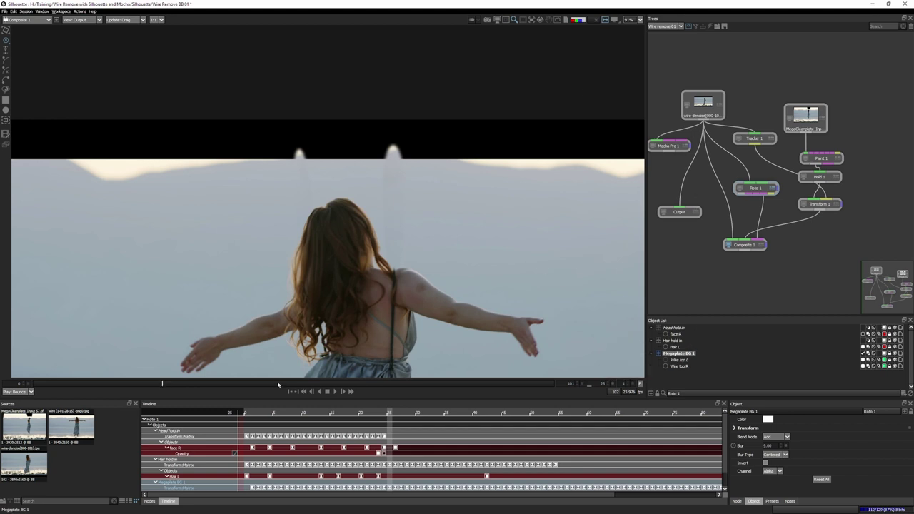
pyautogui.moveTo(275, 383)
pyautogui.mouseDown()
pyautogui.moveTo(361, 384)
pyautogui.moveTo(90, 384)
pyautogui.mouseUp()
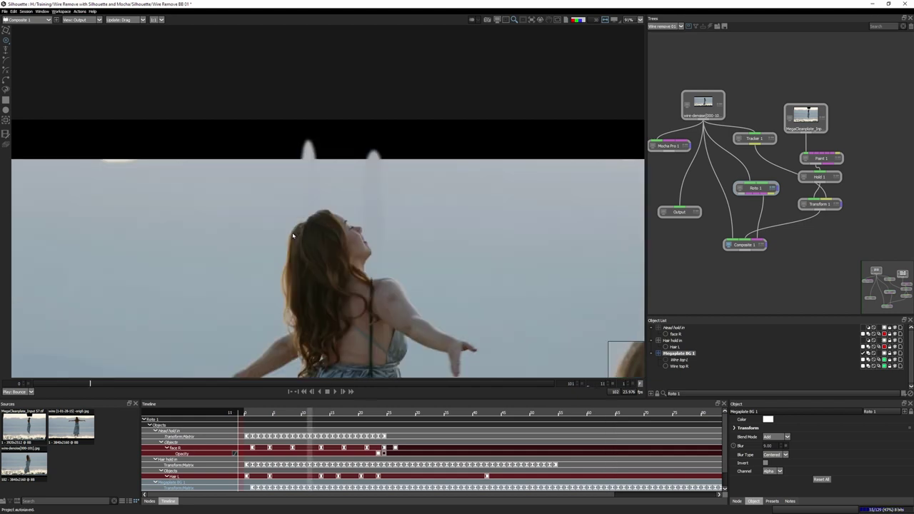